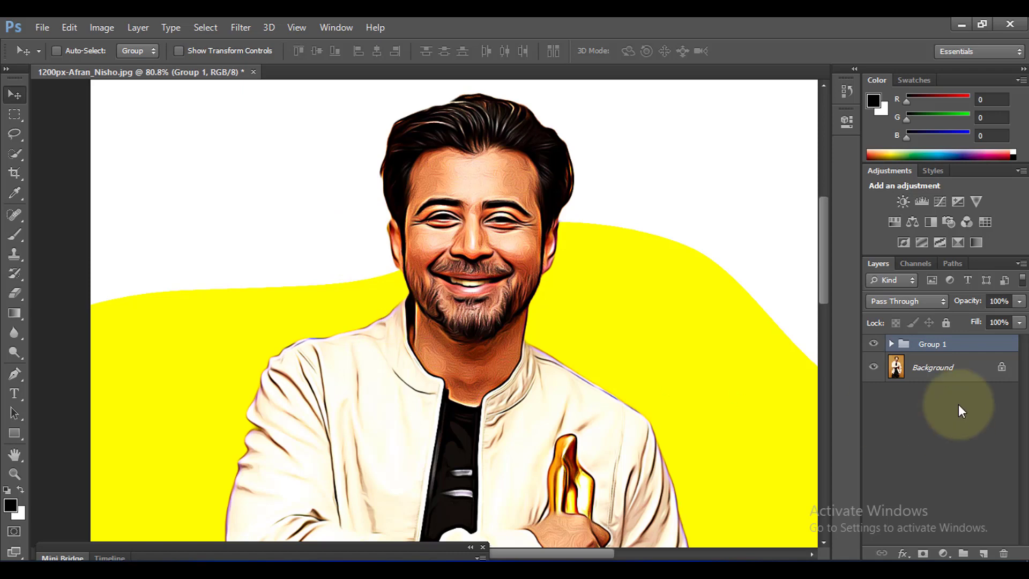
Step: Compare the image with and without Group 1, delete the group, and duplicate the Background layer
left_click(874, 344)
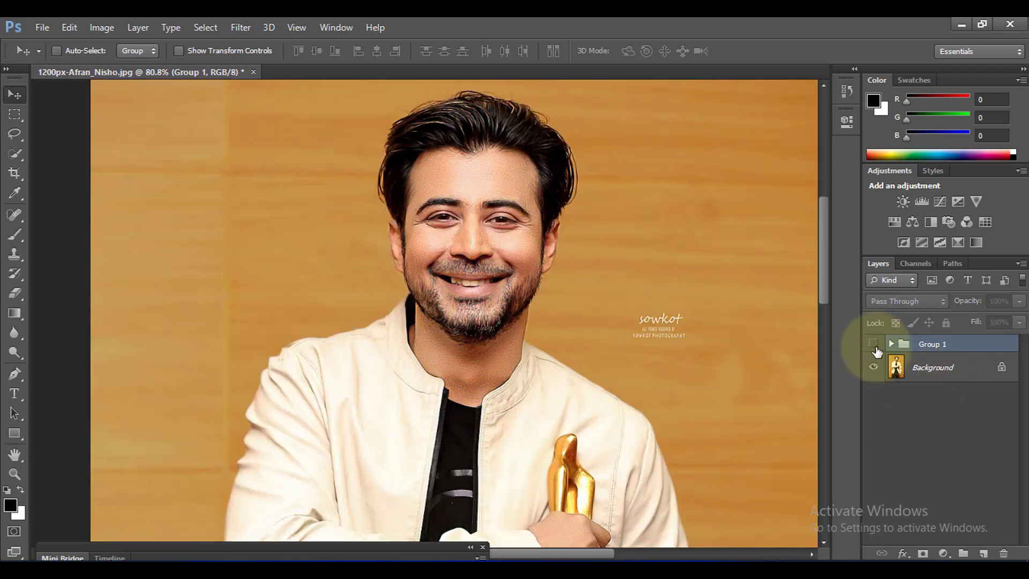
left_click(875, 346)
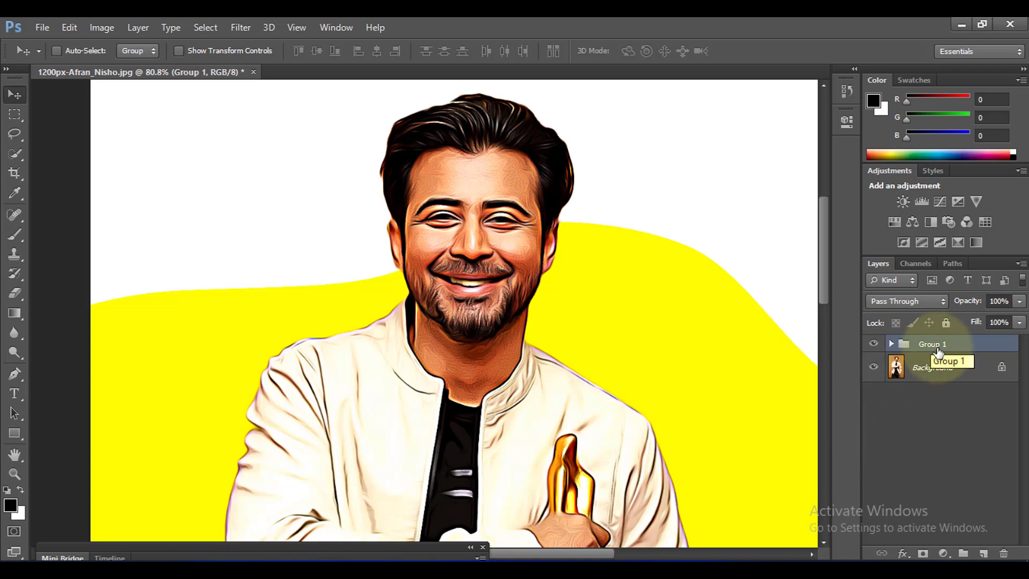
left_click_drag(924, 348, 1003, 553)
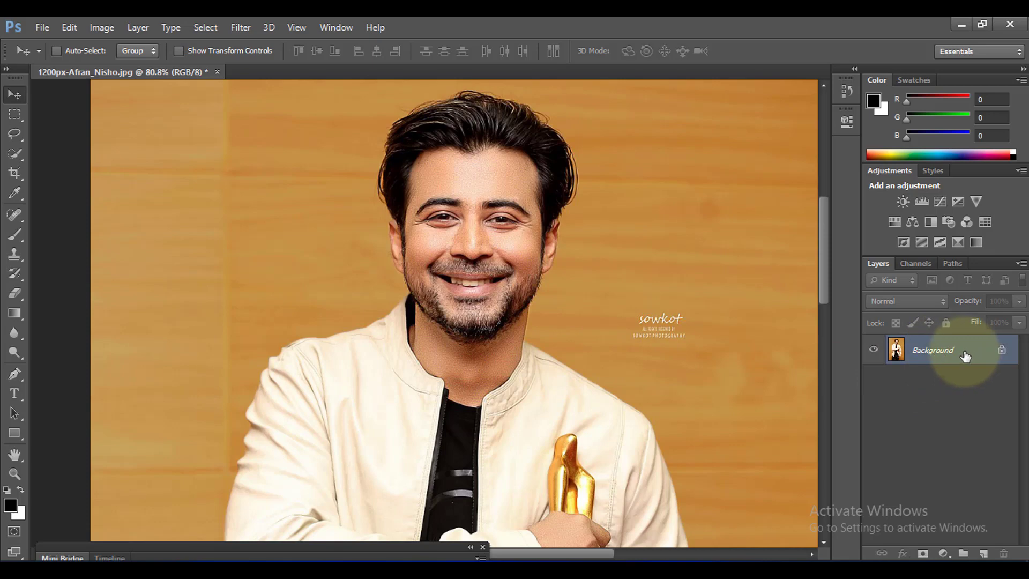
key("ctrl+j")
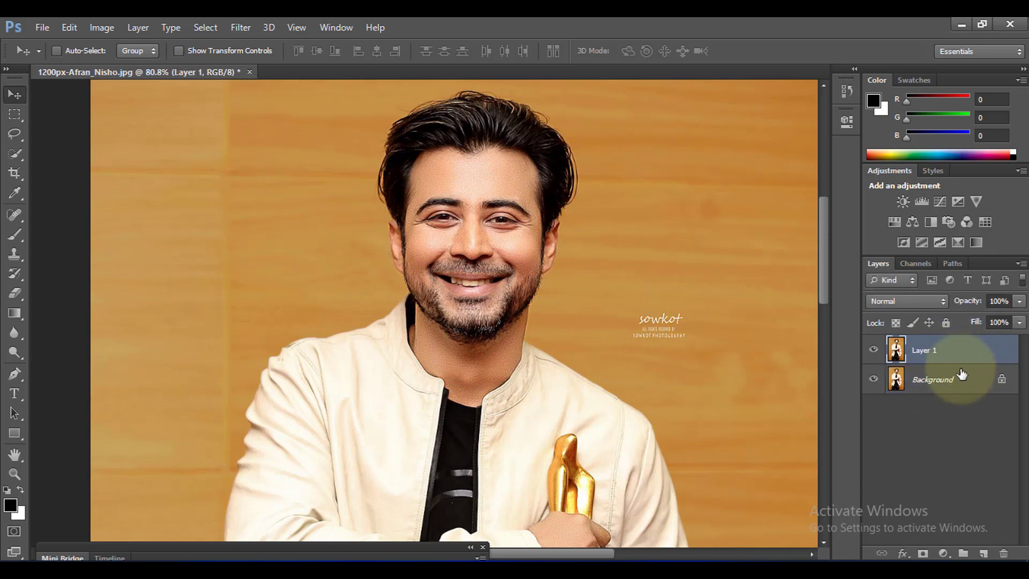
Step: Select the man from hair to trousers on Layer 1 with the Quick Selection tool, using an enlarged brush
scroll(742, 331, "down", 6)
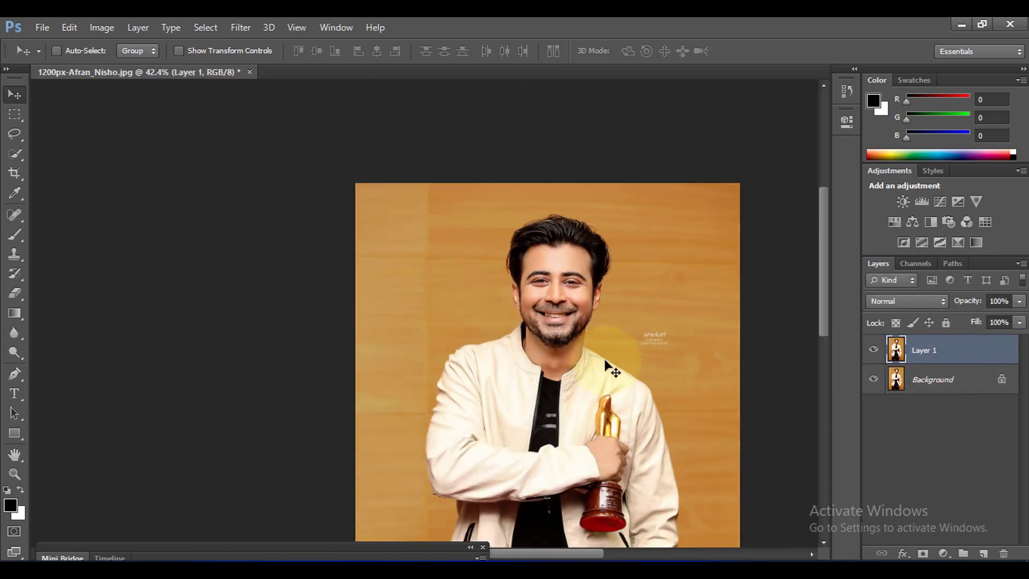
scroll(570, 373, "down", 2)
scroll(478, 363, "up", 2)
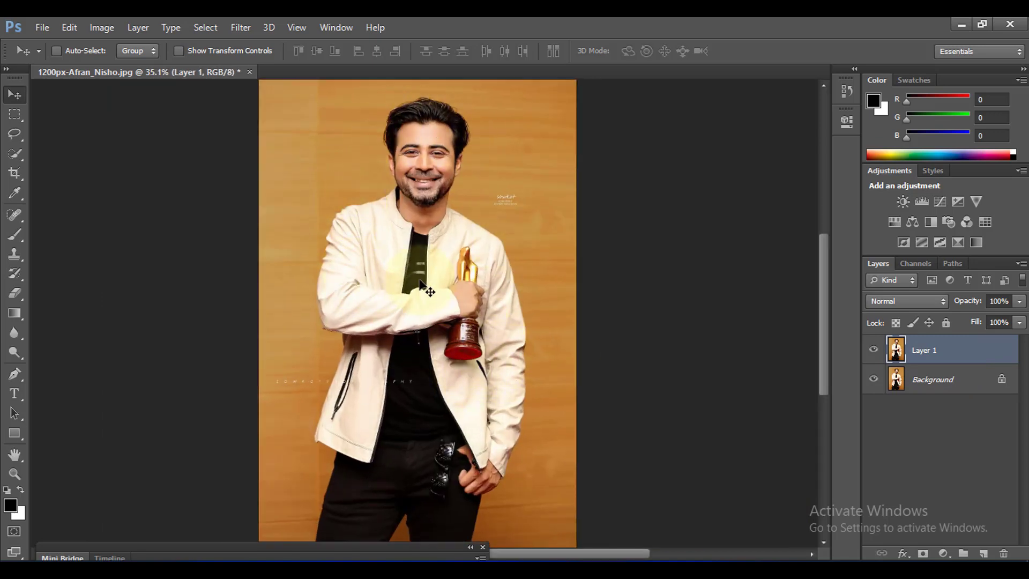
left_click(19, 162)
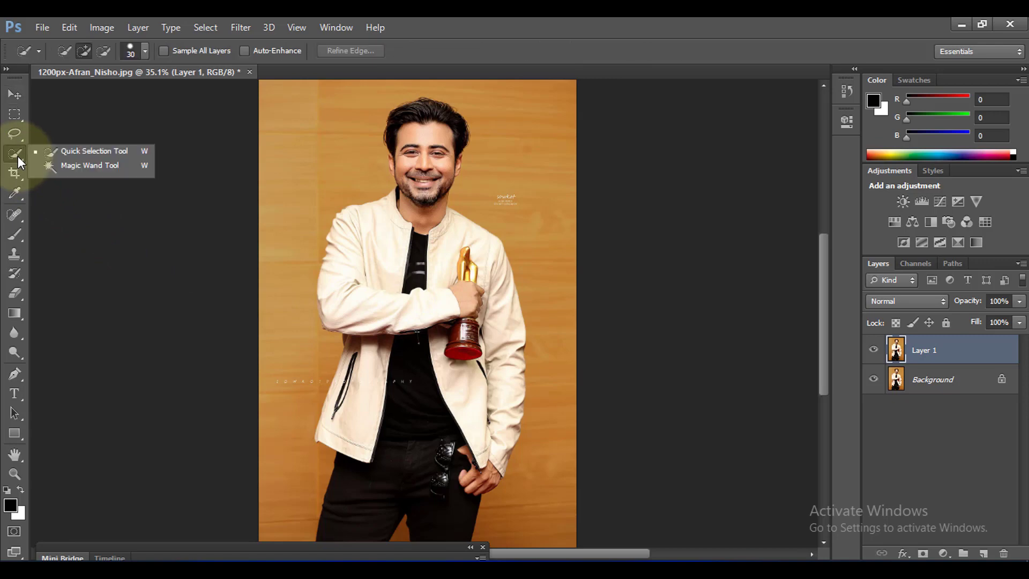
left_click(75, 149)
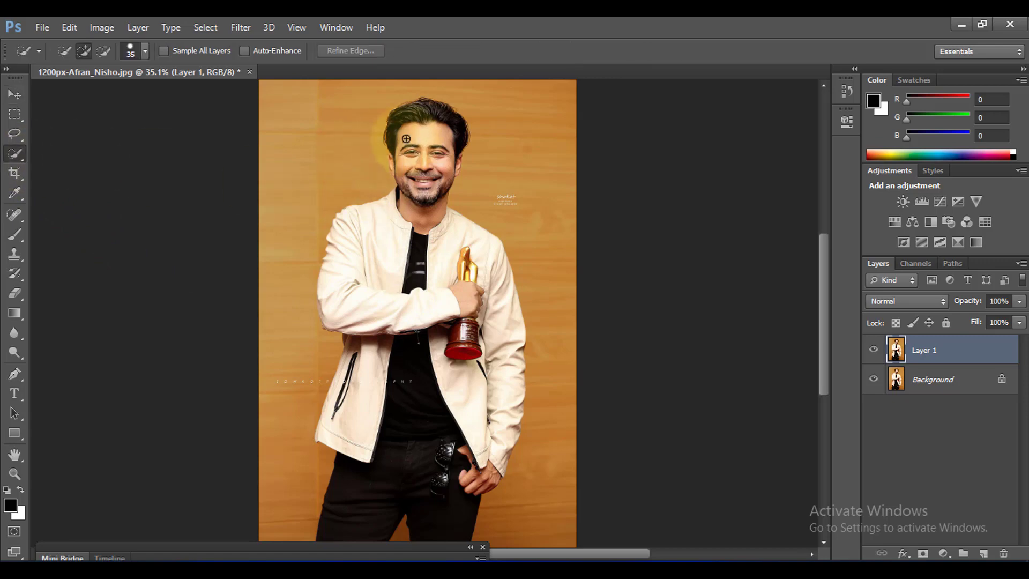
key("bracketright")
key("bracketright")
mouse_move(406, 139)
left_mouse_down()
mouse_move(409, 97)
mouse_move(427, 108)
mouse_move(424, 182)
mouse_move(415, 204)
mouse_move(365, 222)
mouse_move(345, 269)
mouse_move(356, 339)
mouse_move(343, 429)
mouse_move(356, 385)
mouse_move(360, 413)
mouse_move(350, 505)
mouse_move(414, 379)
mouse_move(402, 340)
mouse_move(418, 317)
mouse_move(416, 268)
mouse_move(461, 372)
mouse_move(475, 487)
left_mouse_up()
scroll(403, 160, "up", 10)
left_click_drag(481, 258, 477, 344)
Step: Refine the selection edge around the ears, jacket and sleeve with the Quick Selection brush reduced to size 20
key("bracketleft")
key("bracketleft")
key("bracketleft")
key("bracketleft")
key("bracketleft")
left_click(330, 319)
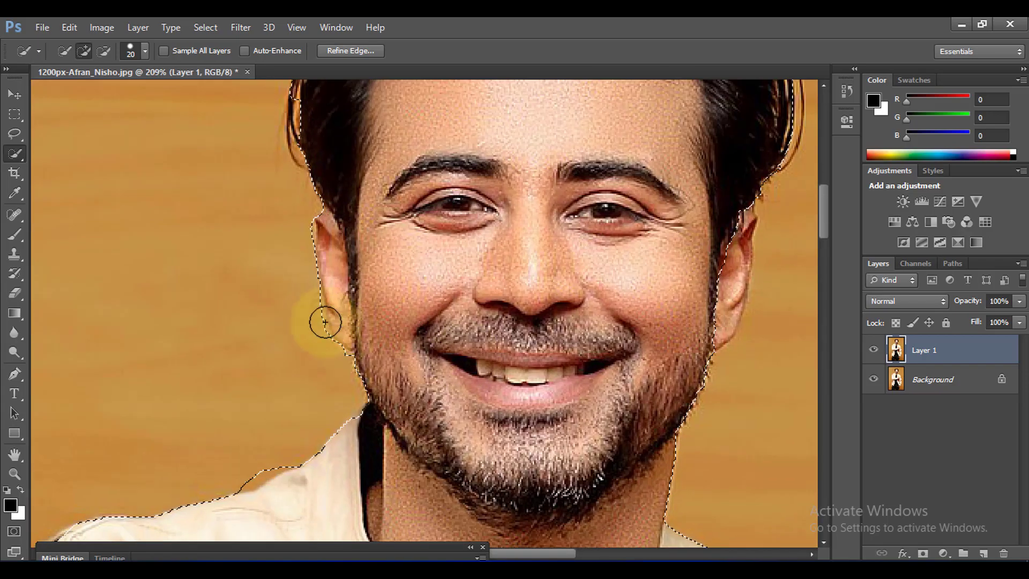
left_click(724, 238)
left_click_drag(613, 437, 633, 182)
left_click_drag(317, 429, 330, 161)
left_click_drag(418, 482, 268, 376)
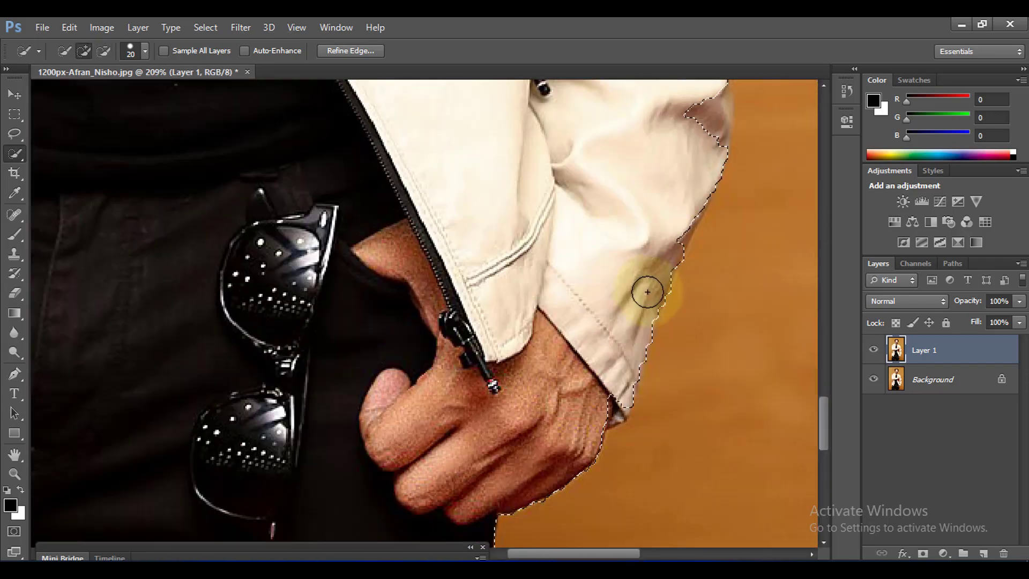
left_click_drag(648, 292, 705, 383)
Step: Mask Layer 1 with the selection of the man and hide the Background layer
key("ctrl+0")
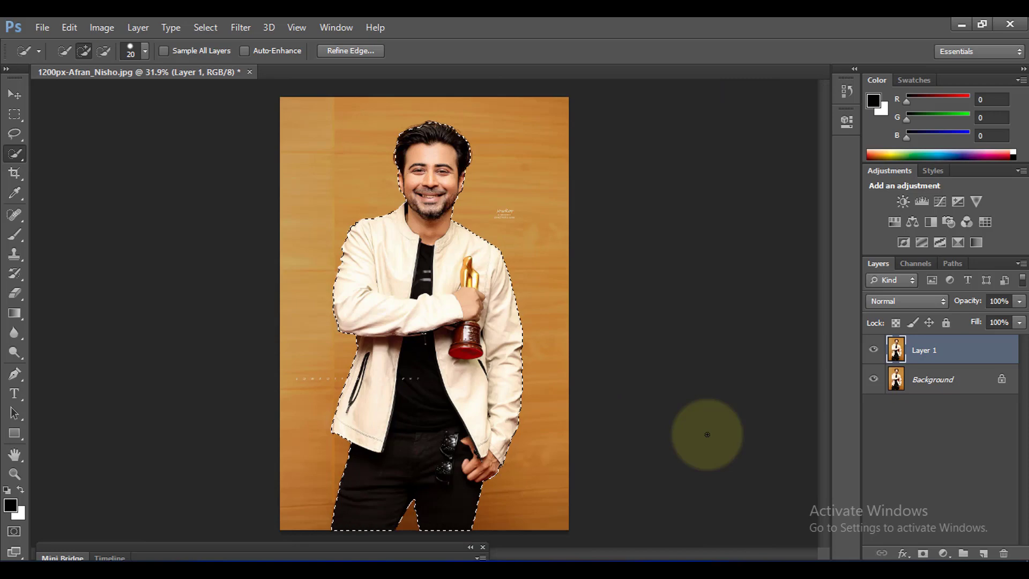
left_click(922, 553)
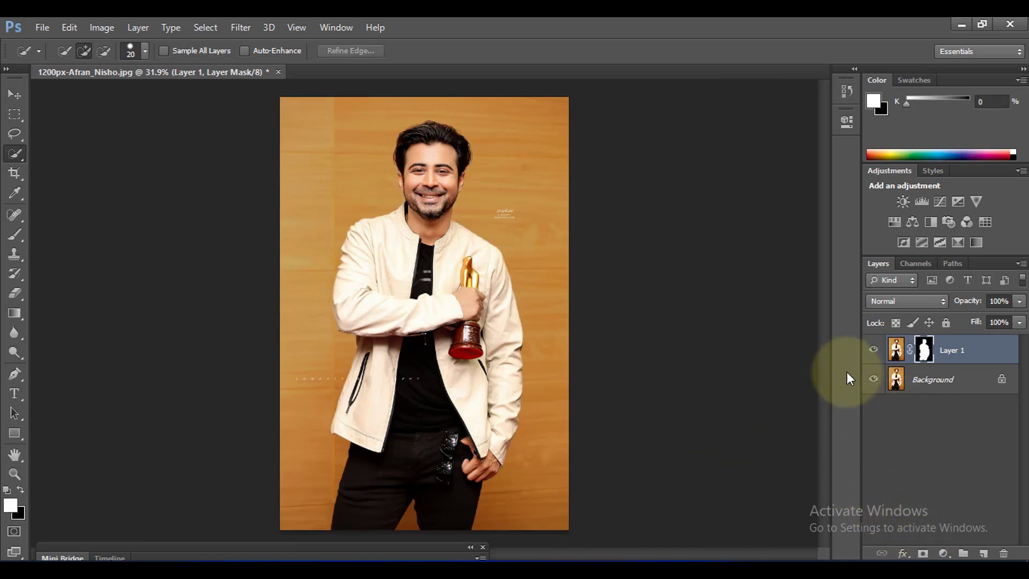
left_click(873, 379)
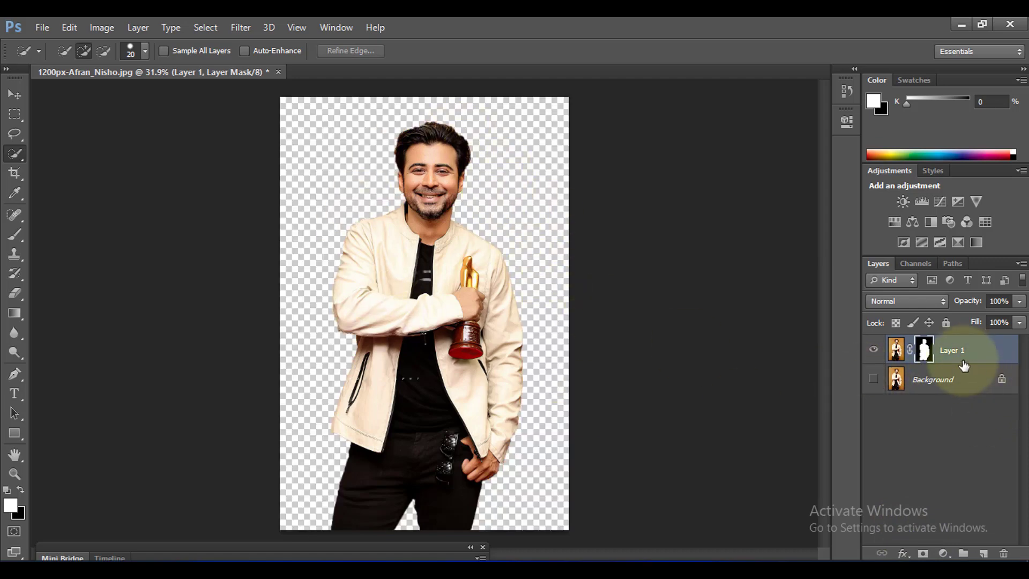
Step: Refine Layer 1's mask with a radius of 2.1 px, smooth of 20 and contrast of 10%
right_click(925, 351)
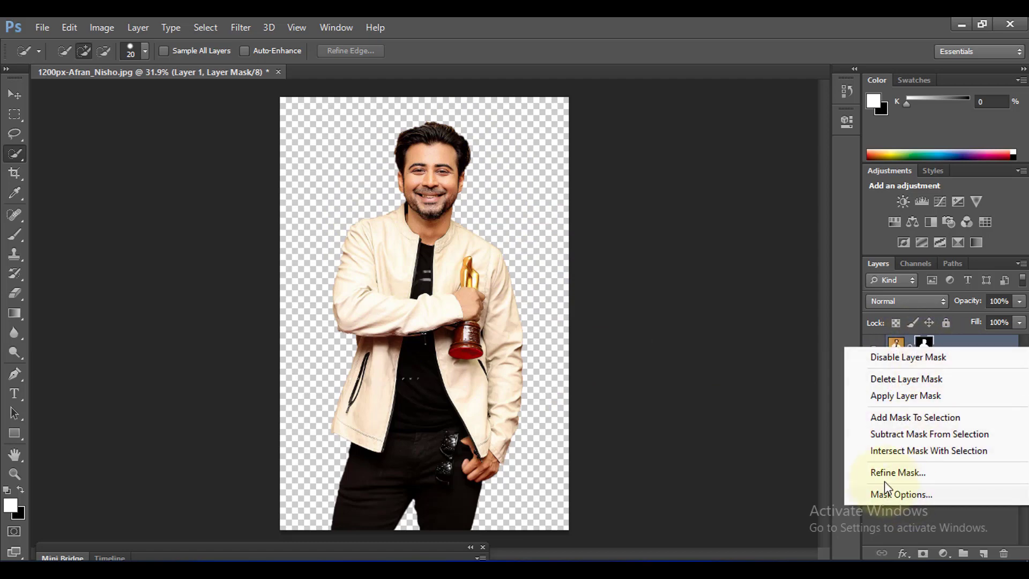
left_click(935, 472)
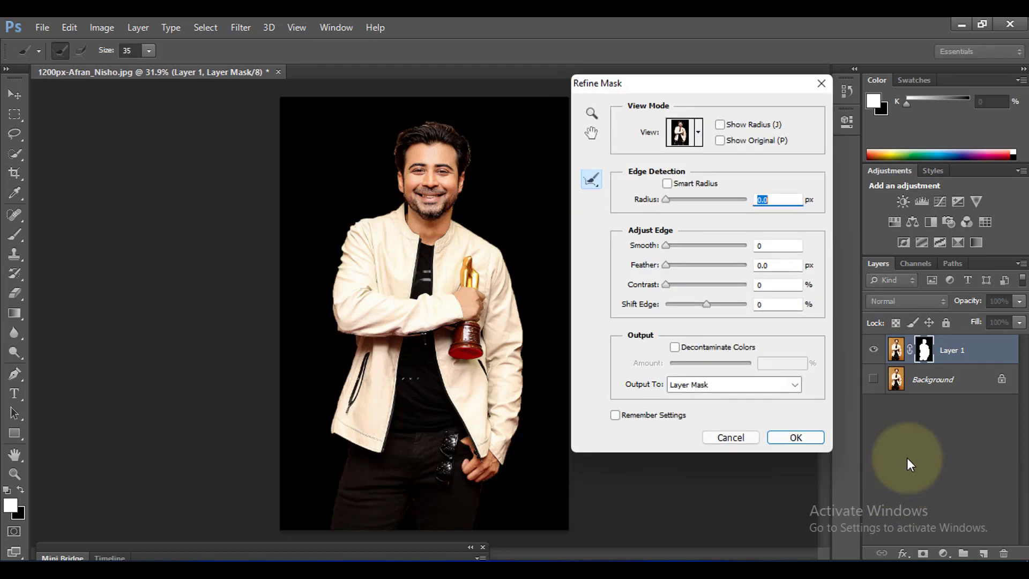
left_click(700, 132)
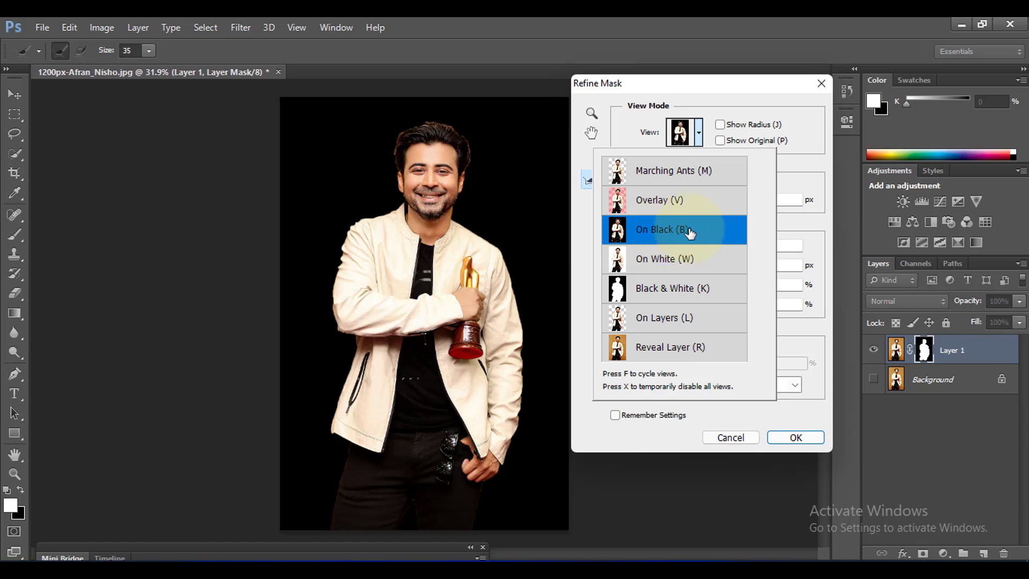
left_click(699, 132)
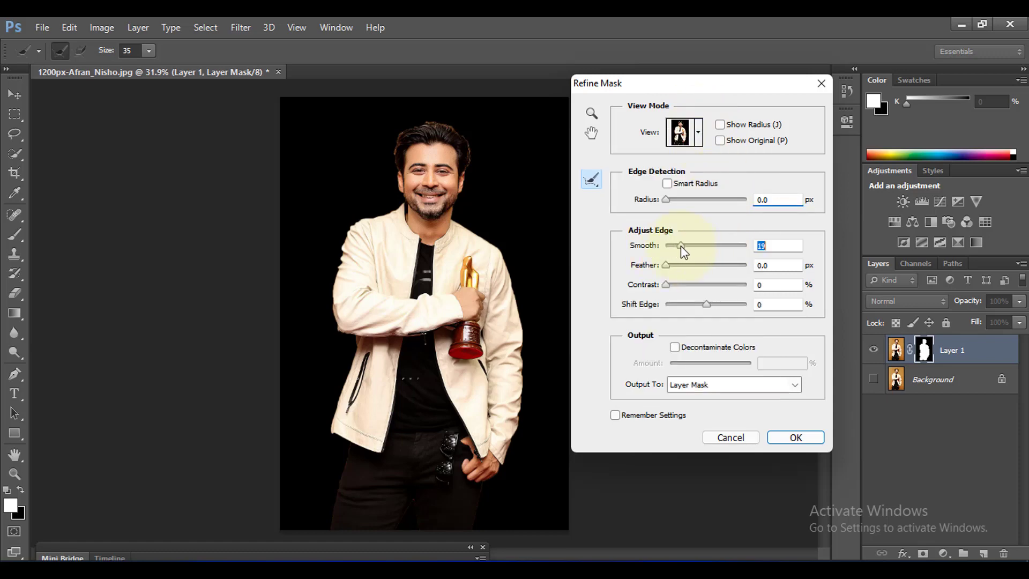
left_click_drag(681, 246, 683, 246)
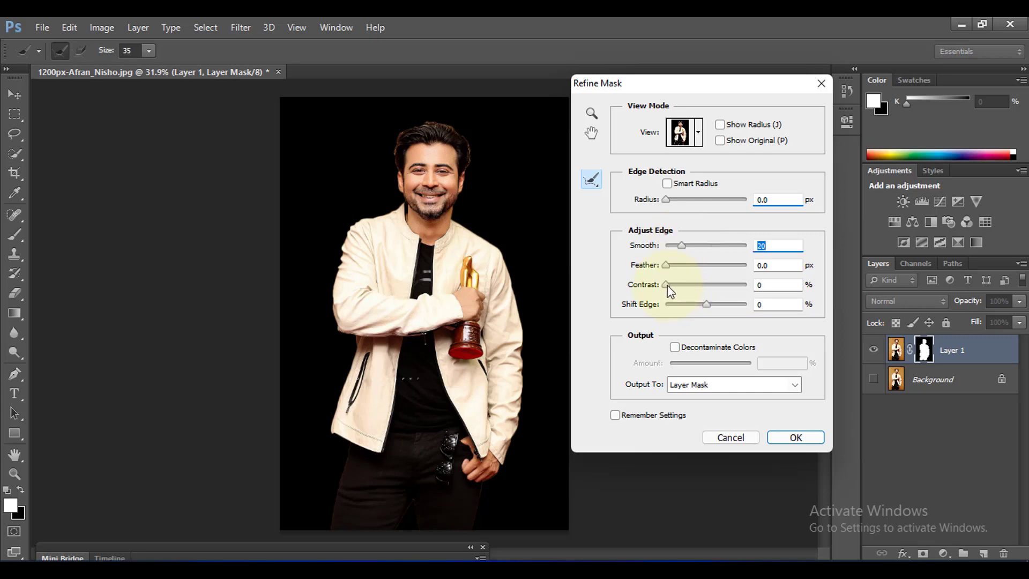
left_click_drag(668, 286, 673, 285)
left_click_drag(664, 200, 676, 200)
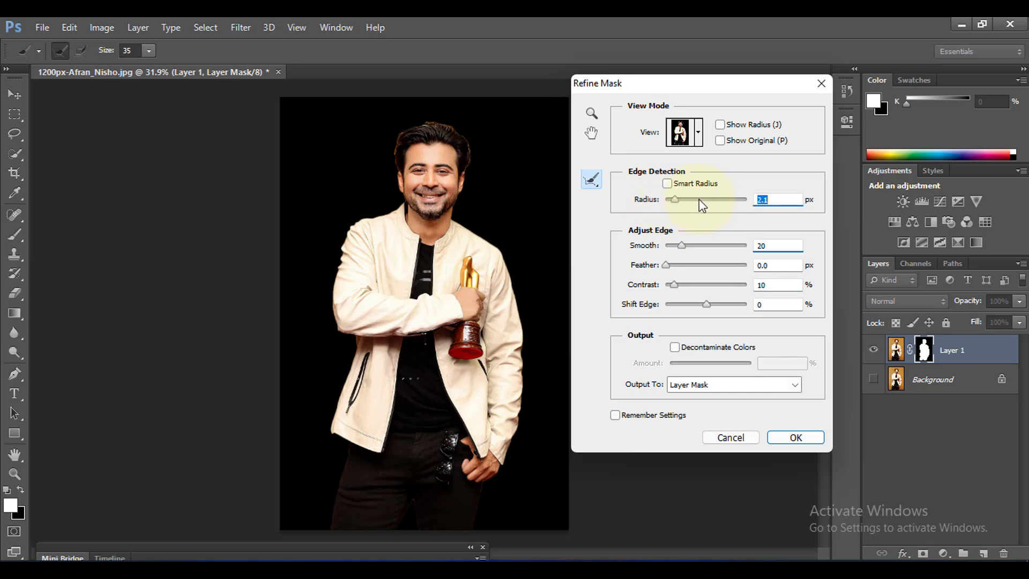
left_click(784, 438)
Step: Add a near-white (fbfbfb) Solid Color fill layer directly above the Background layer
left_click(941, 395)
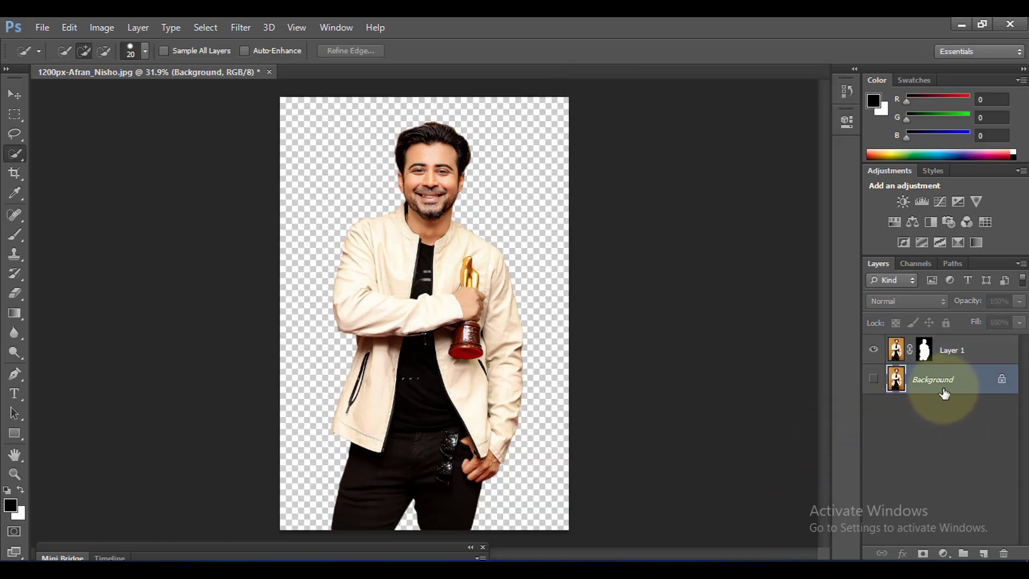
left_click(944, 554)
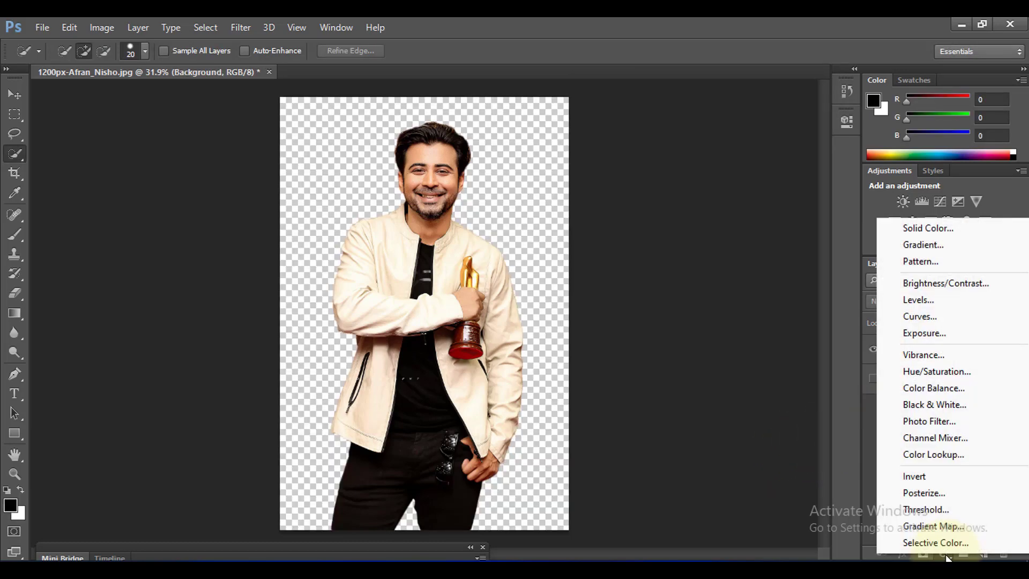
left_click(927, 228)
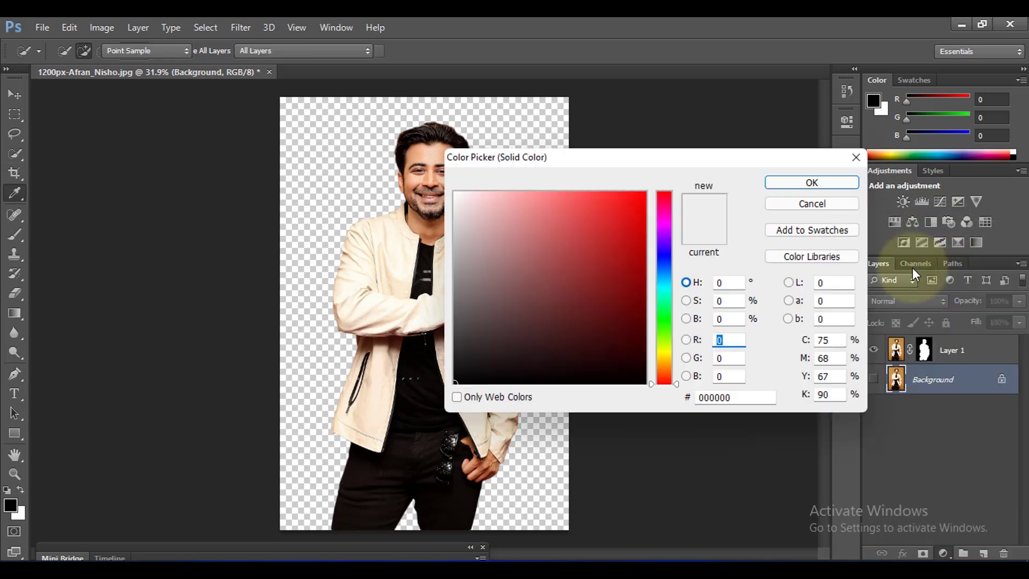
left_click(458, 196)
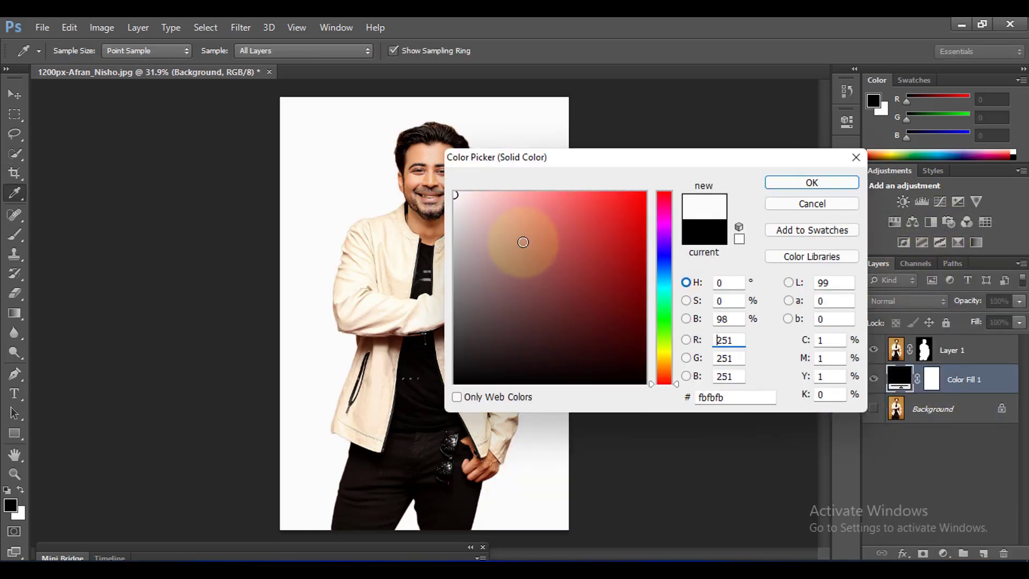
left_click(779, 182)
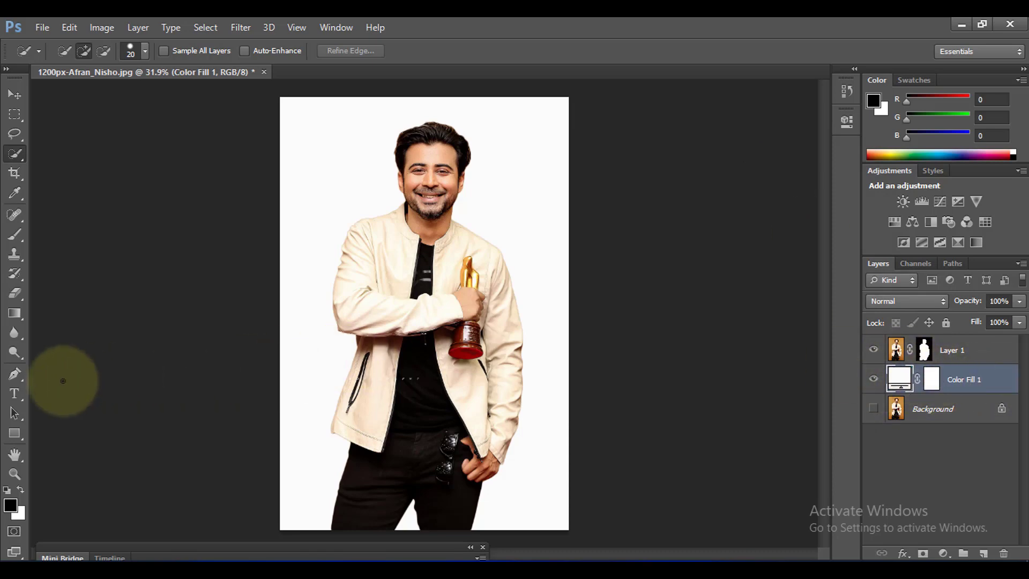
Step: Set up the Pen tool in Shape mode with a yellow fill and no stroke
left_click(15, 374)
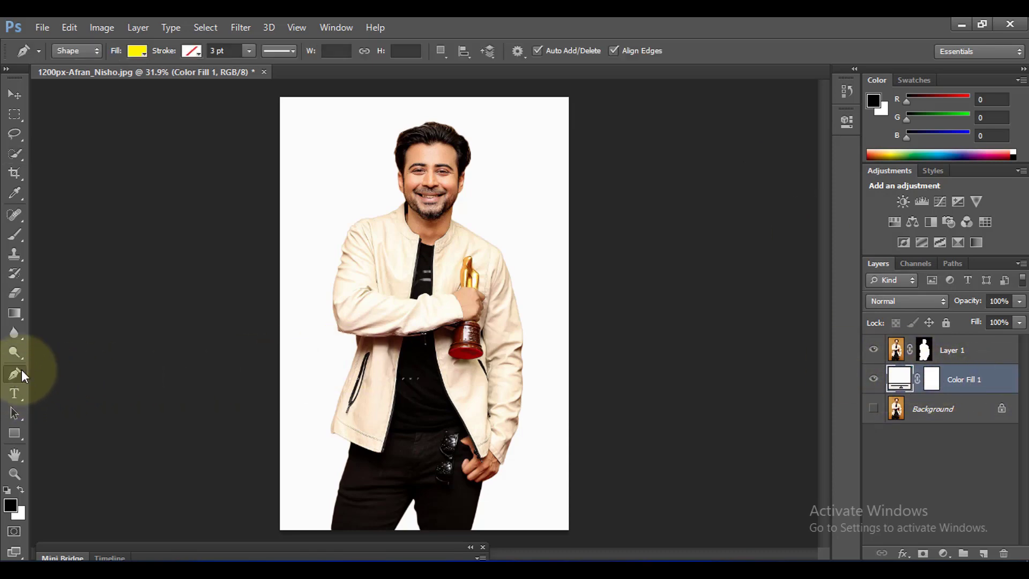
left_click(80, 51)
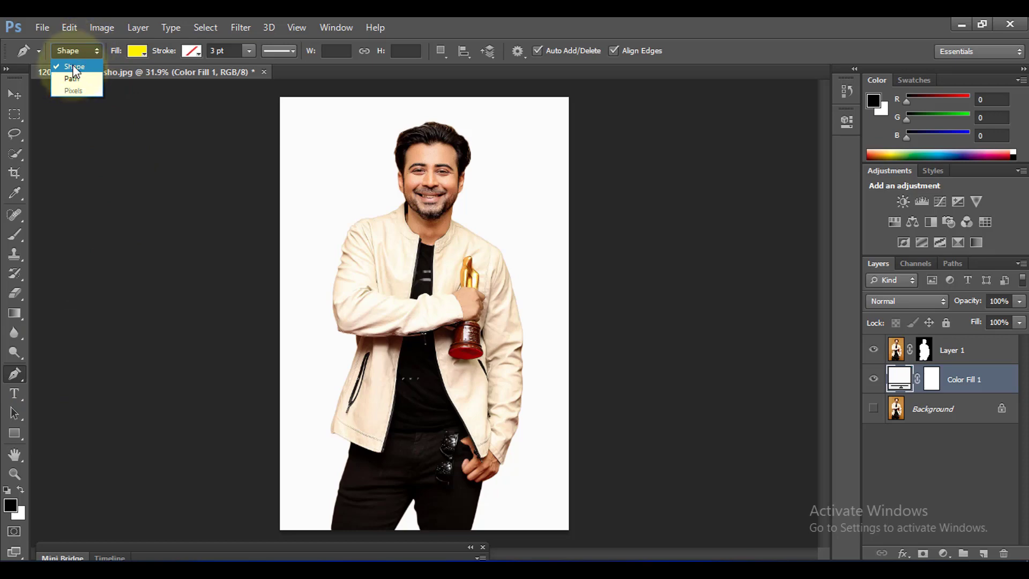
left_click(136, 51)
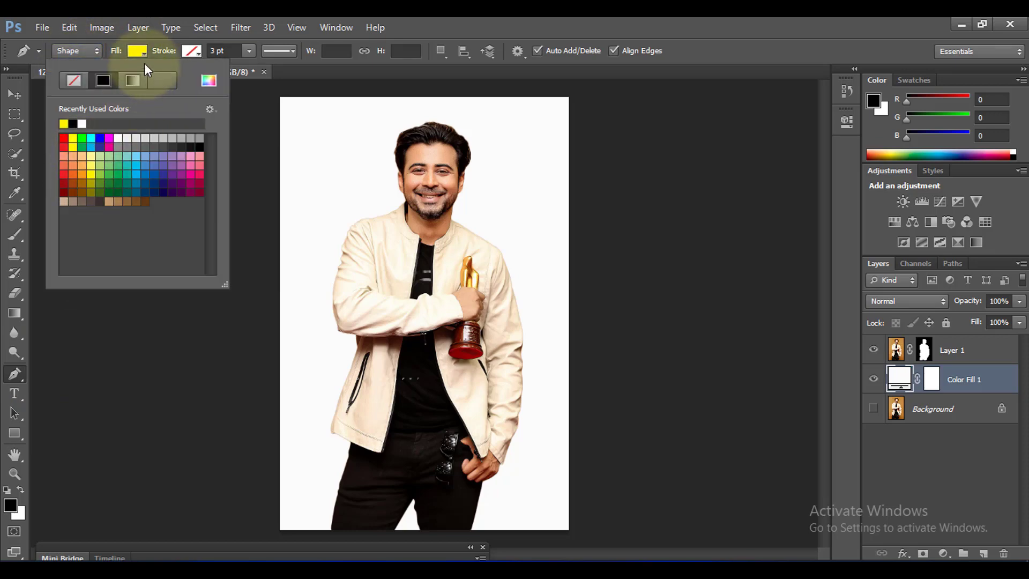
left_click(173, 56)
left_click(197, 51)
left_click(195, 50)
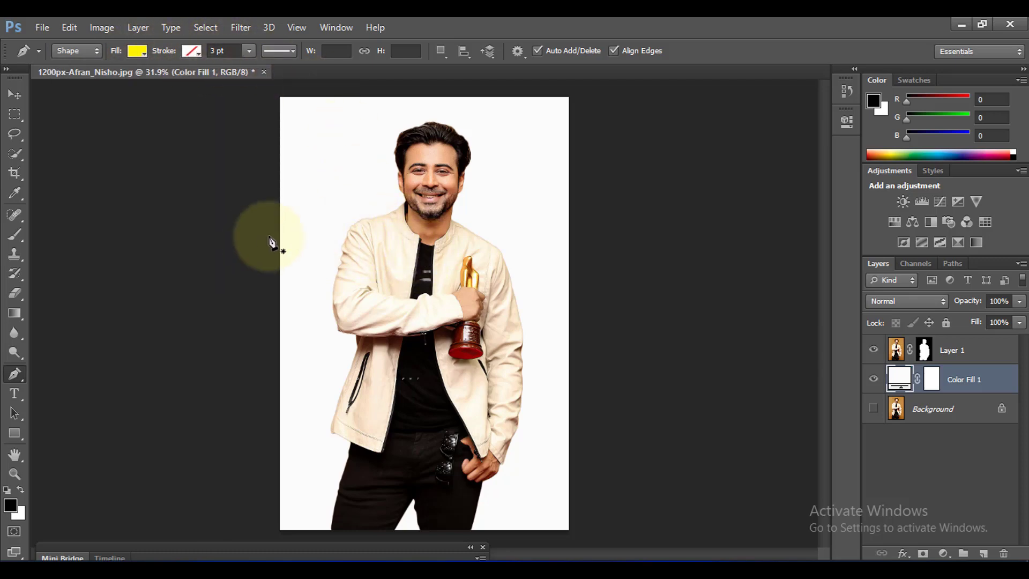
Step: Draw a closed yellow shape behind the man, with a wavy upper edge at shoulder height and covering the canvas below
left_click(230, 238)
left_click_drag(325, 220, 384, 228)
left_click(439, 216)
left_click(518, 212)
left_click(599, 259)
left_click(624, 380)
left_click(612, 501)
left_click(563, 541)
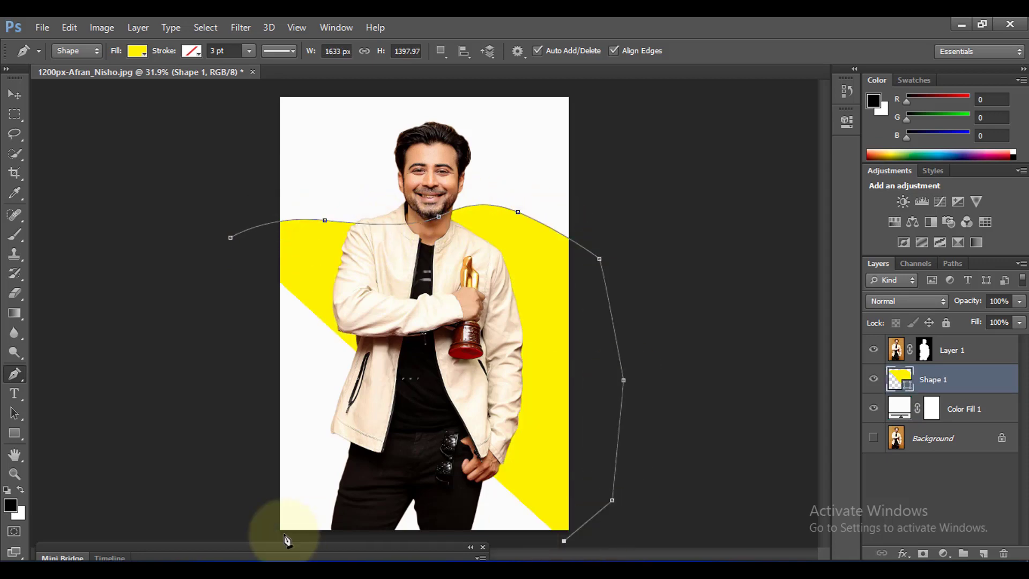
left_click(253, 535)
left_click(231, 238)
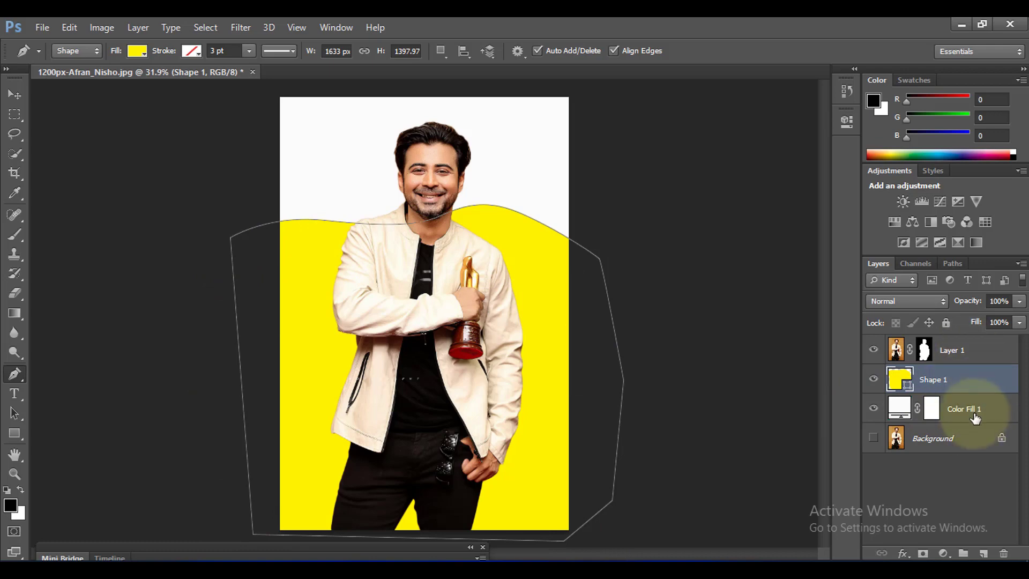
Step: Convert Layer 1, Shape 1 and Color Fill 1 into one smart object and duplicate it twice
left_click(966, 352)
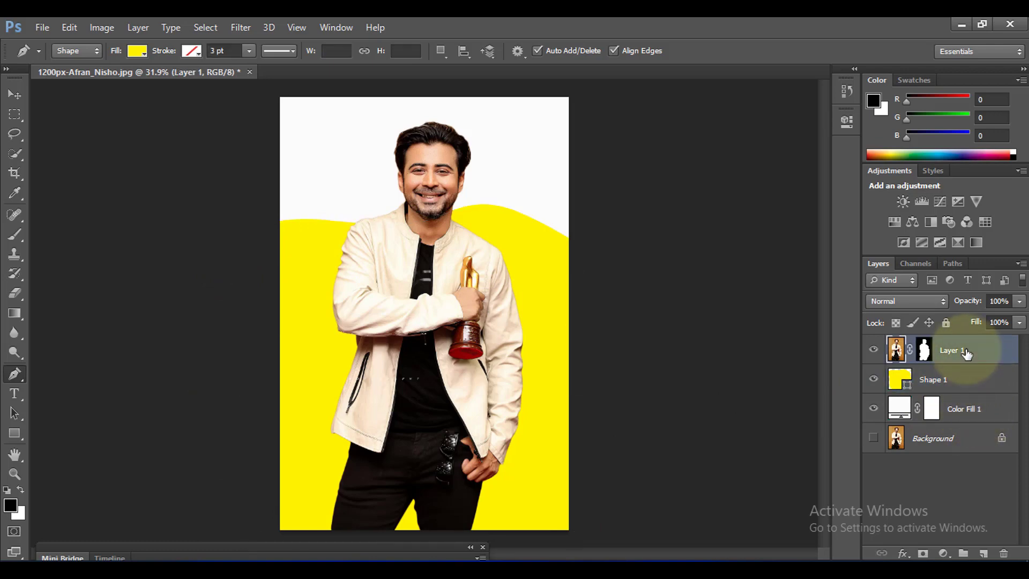
left_click(978, 409, "shift")
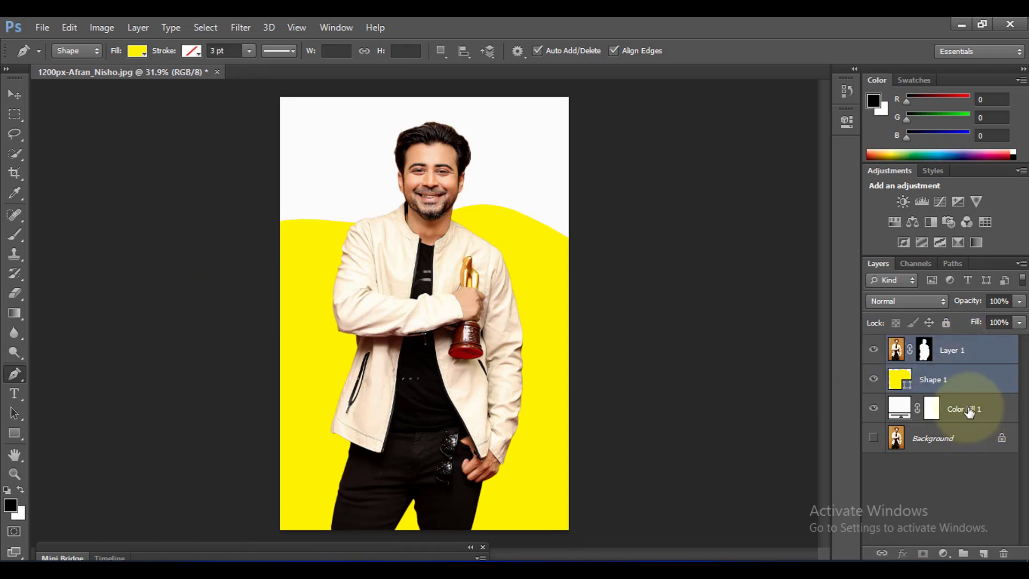
right_click(965, 380)
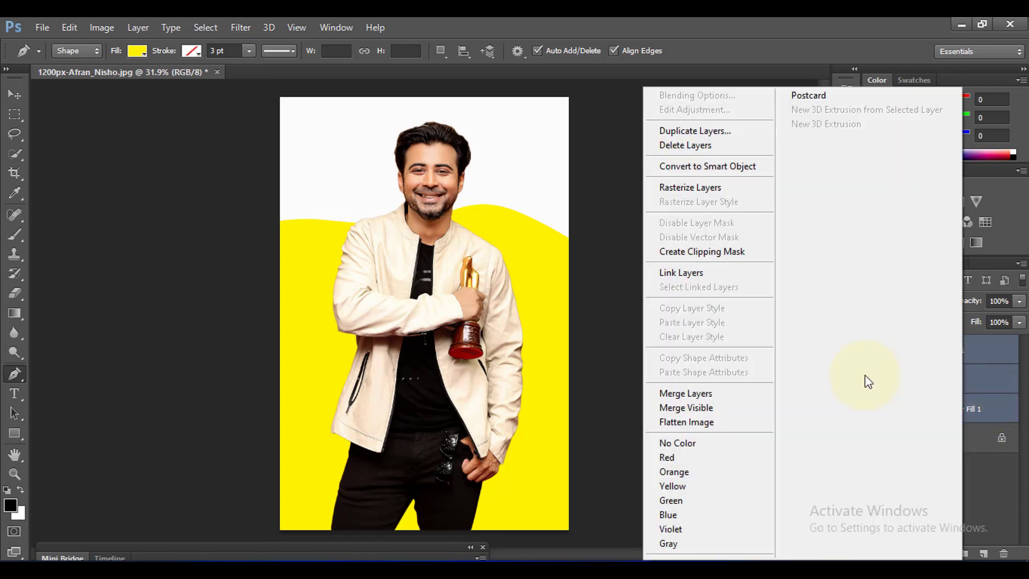
left_click(733, 166)
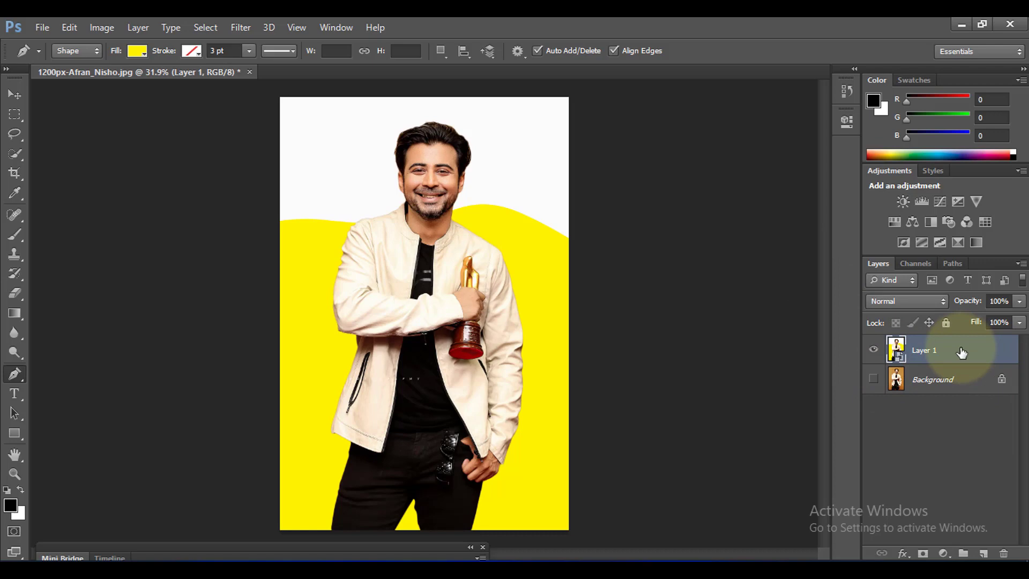
key("ctrl+j")
key("ctrl+j")
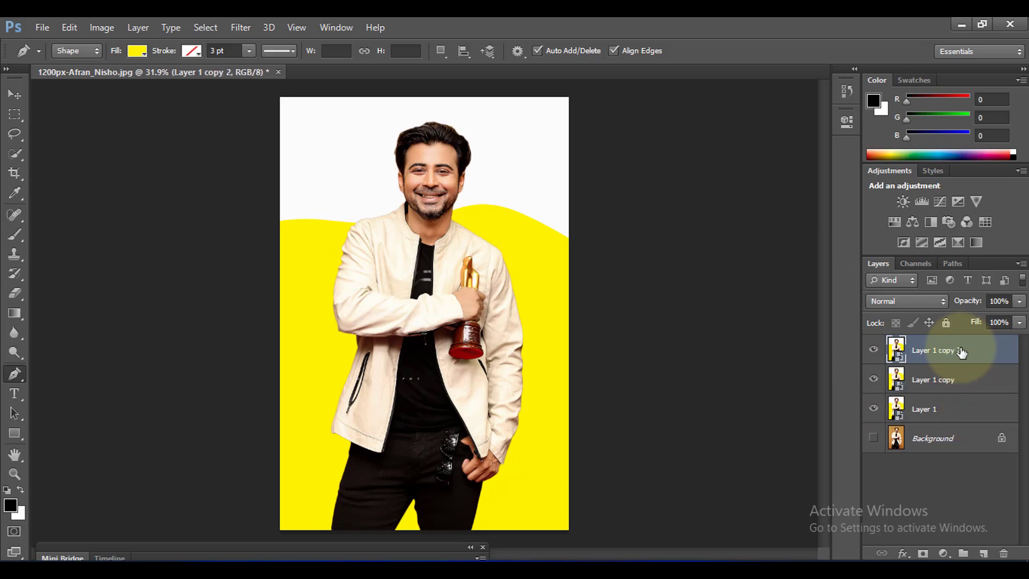
Step: Hide Layer 1 copy 2 and Layer 1 copy, and make Layer 1 the active layer
left_click(874, 349)
left_click(874, 381)
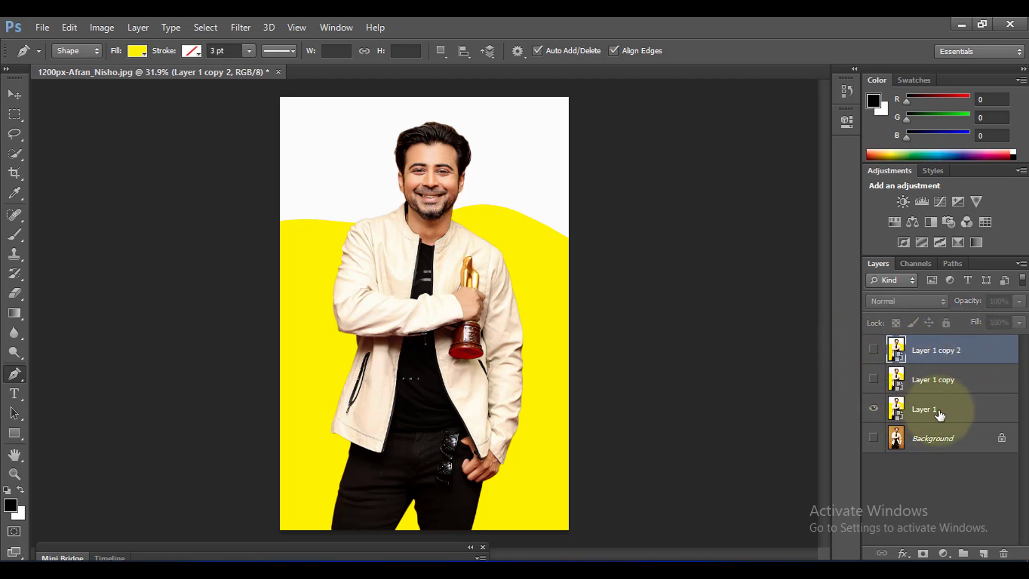
left_click(946, 413)
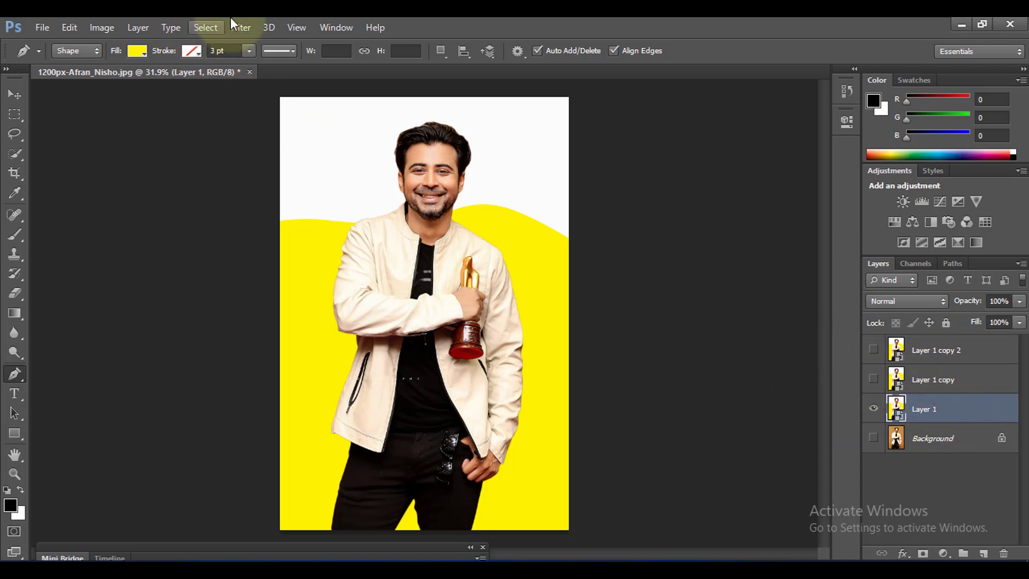
Step: Apply the Filter Gallery's Poster Edges effect to Layer 1 with Edge Thickness 0, Edge Intensity 0 and Posterization 6
left_click(242, 26)
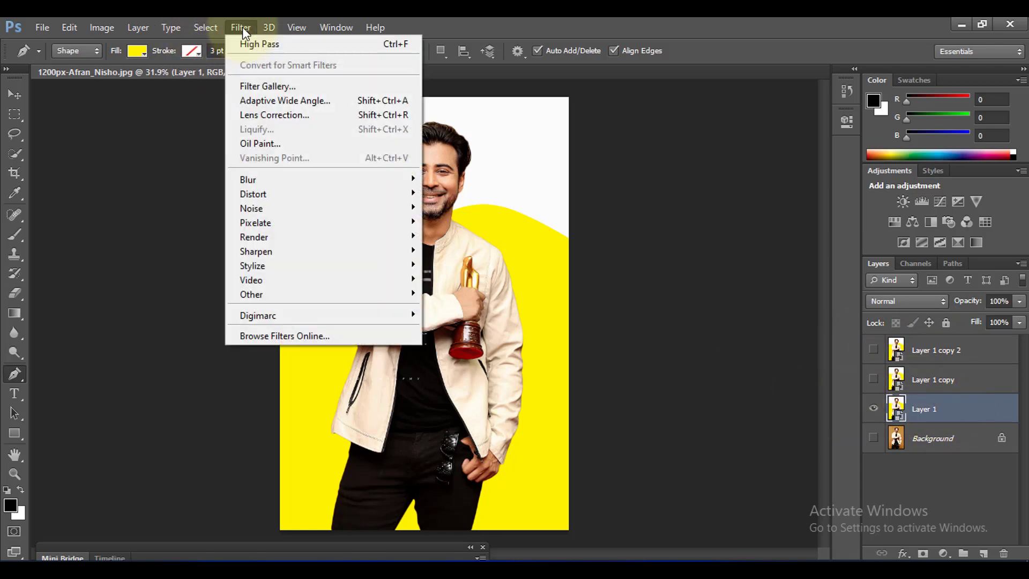
left_click(294, 86)
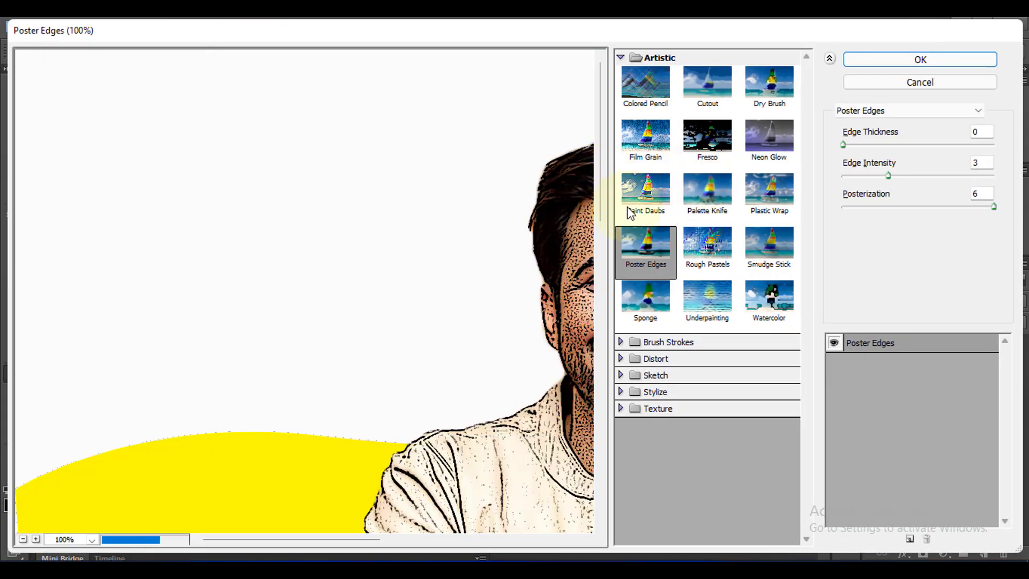
left_click_drag(558, 236, 335, 218)
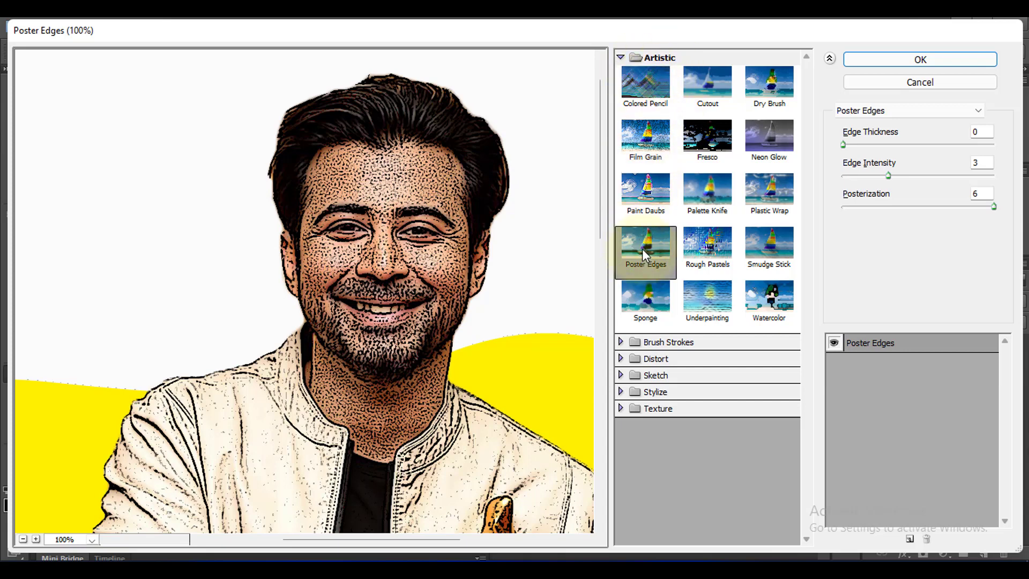
left_click(621, 57)
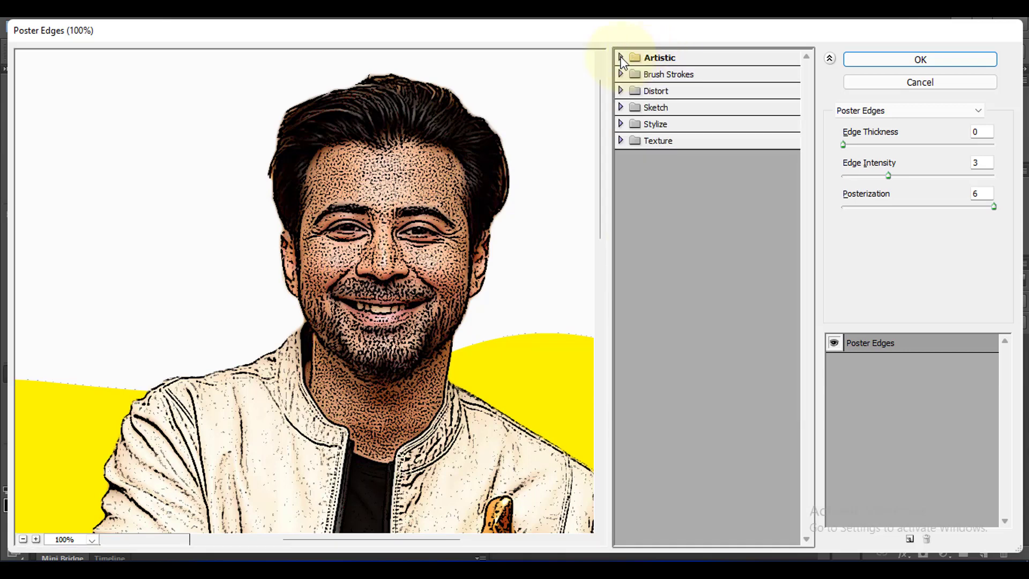
left_click(670, 56)
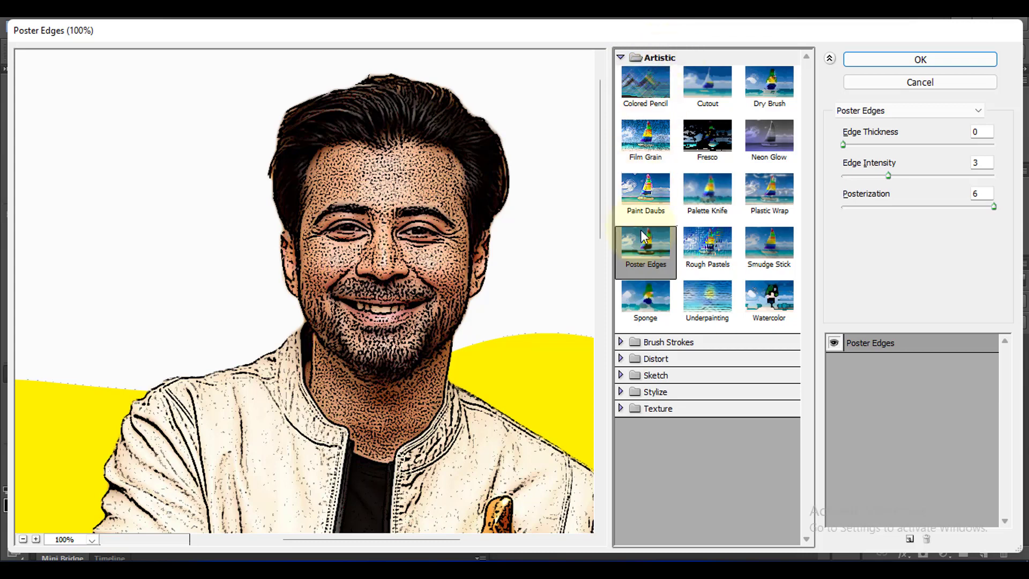
left_click(930, 62)
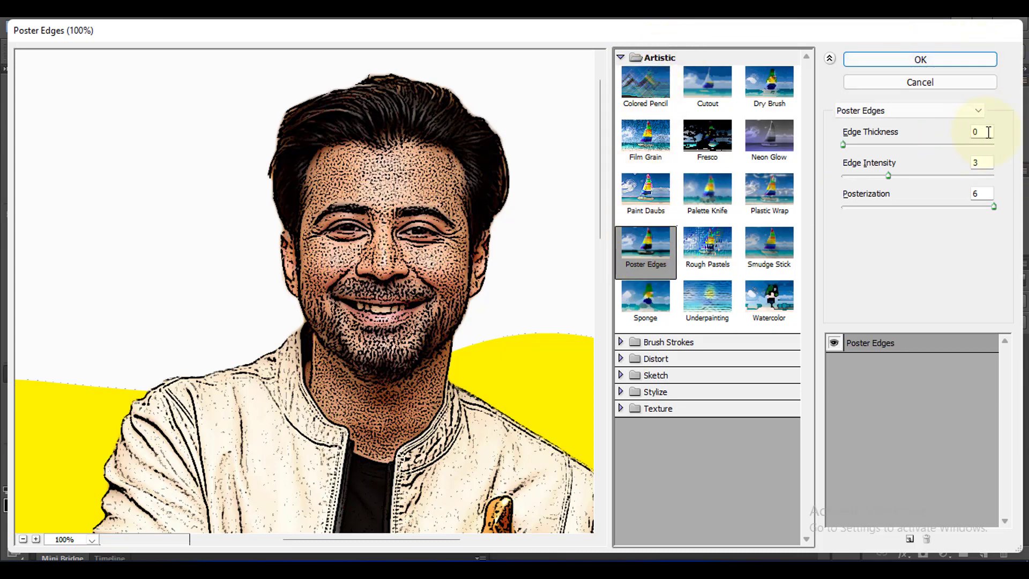
left_click(957, 136)
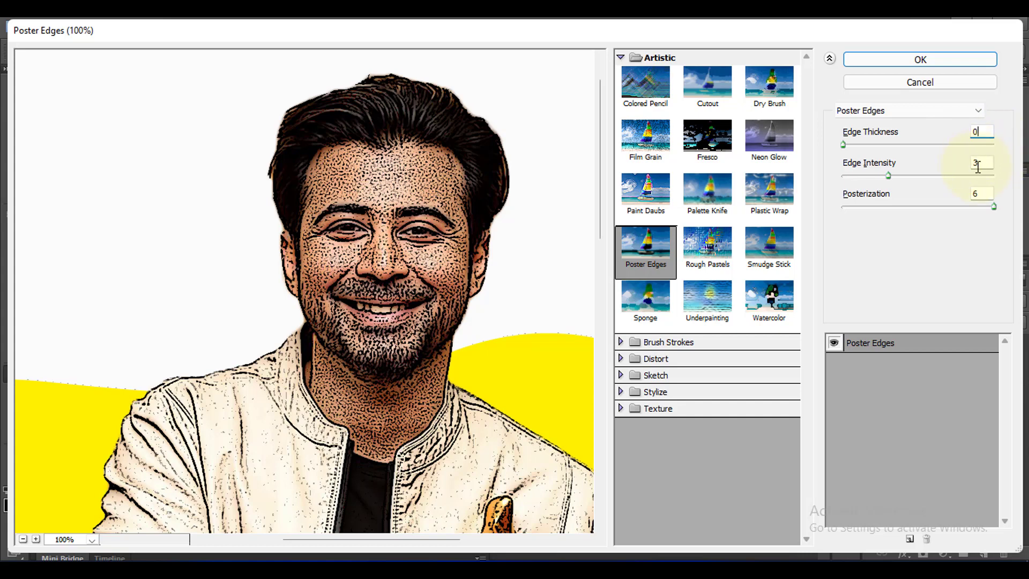
type("0")
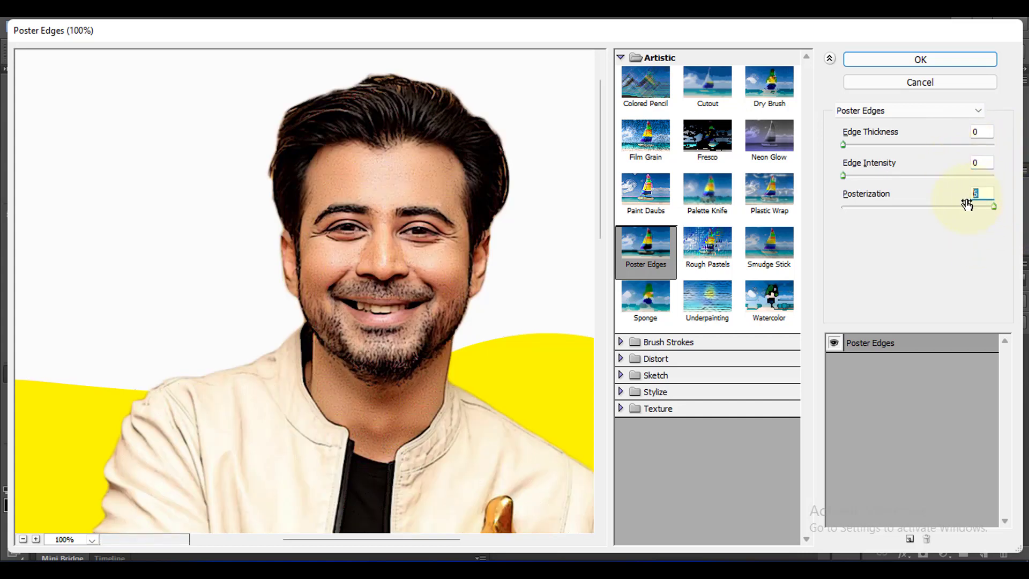
left_click(948, 62)
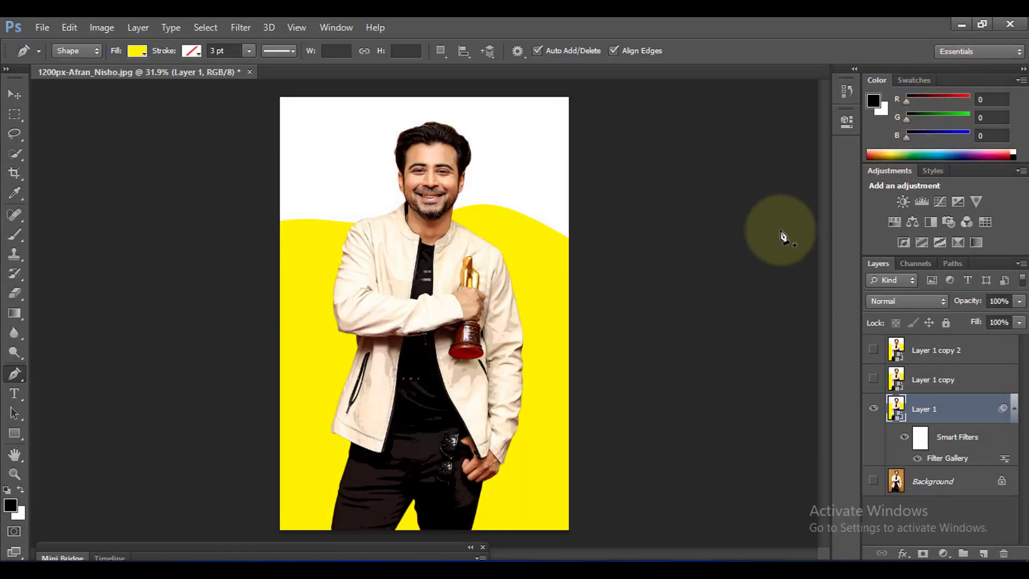
Step: Sharpen Layer 1 with an Unsharp Mask of Amount 90%, Radius 5.0 pixels and Threshold 10 levels
left_click(238, 28)
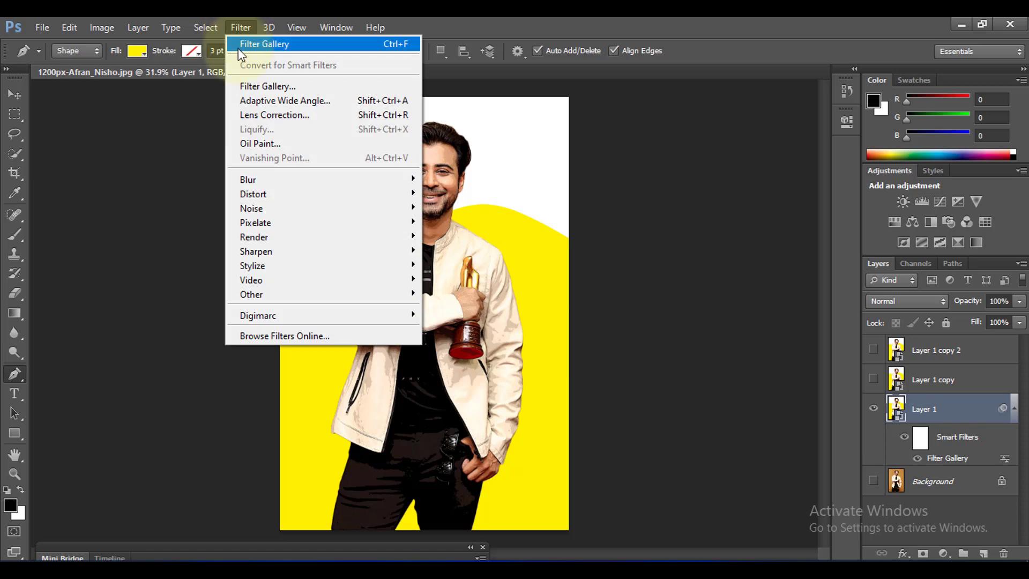
mouse_move(264, 260)
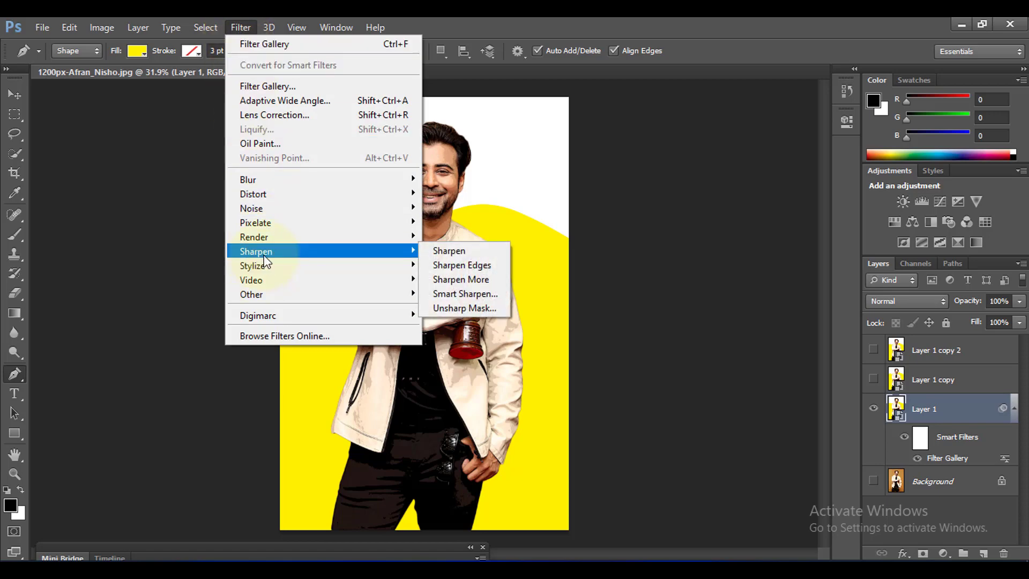
left_click(491, 307)
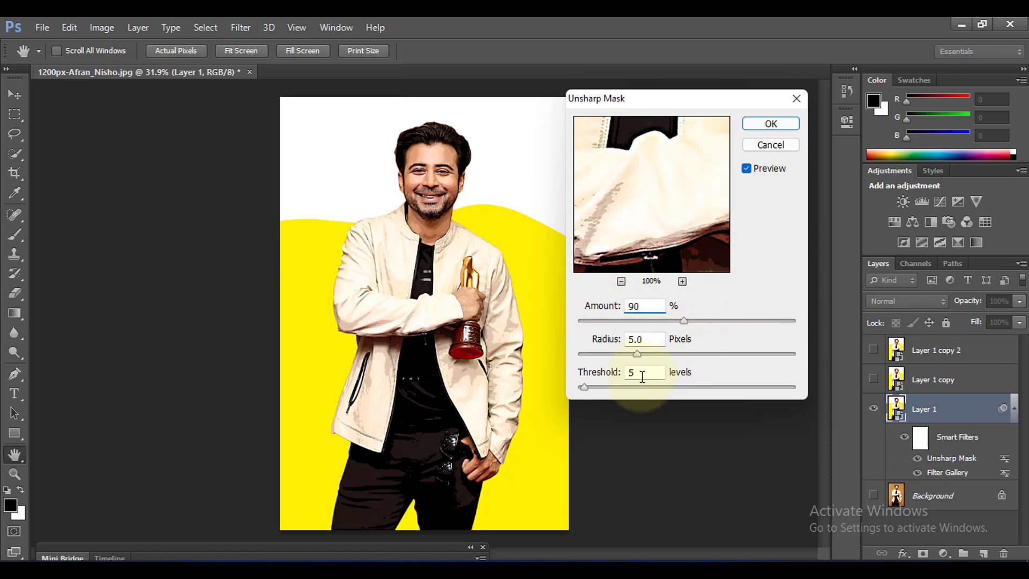
left_click(595, 377)
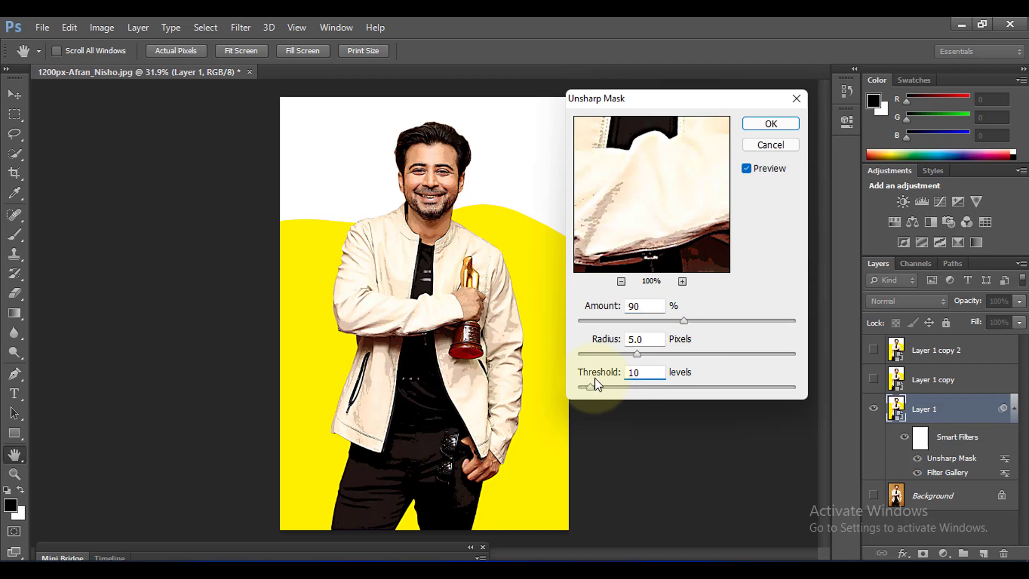
left_click(777, 126)
key("p")
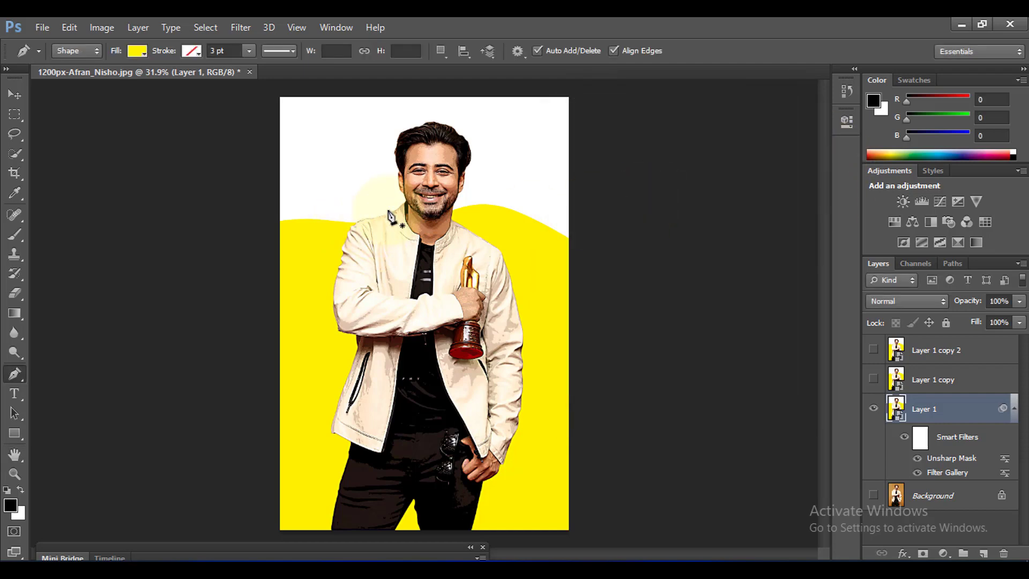
scroll(399, 208, "up", 10)
left_click_drag(494, 244, 456, 341)
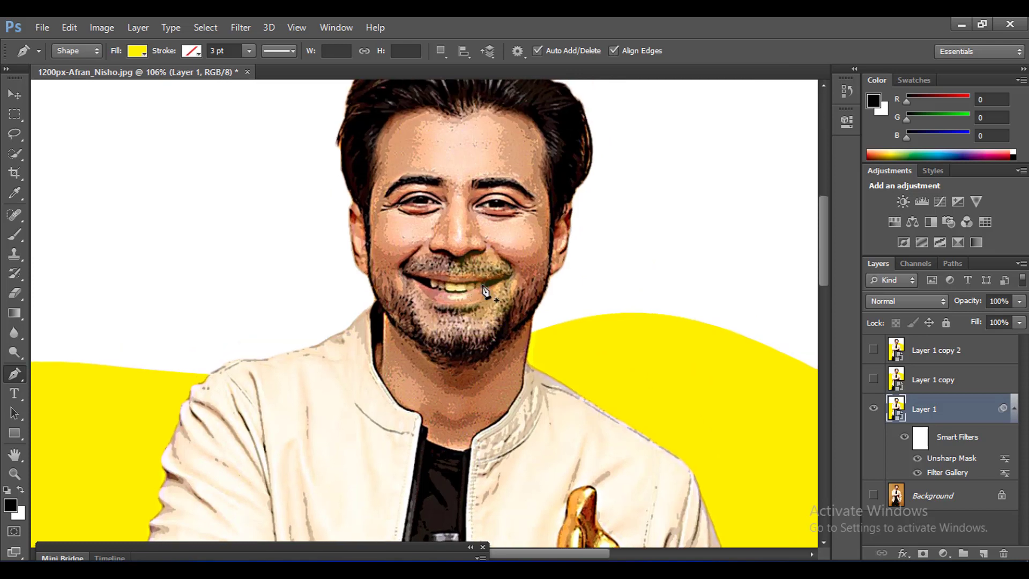
scroll(484, 291, "down", 3)
Step: Apply Oil Paint to Layer 1 with Stylization 3, Cleanliness 2, Scale 0.1, and Bristle Detail, Angular Direction and Shine at 0
left_click(951, 416)
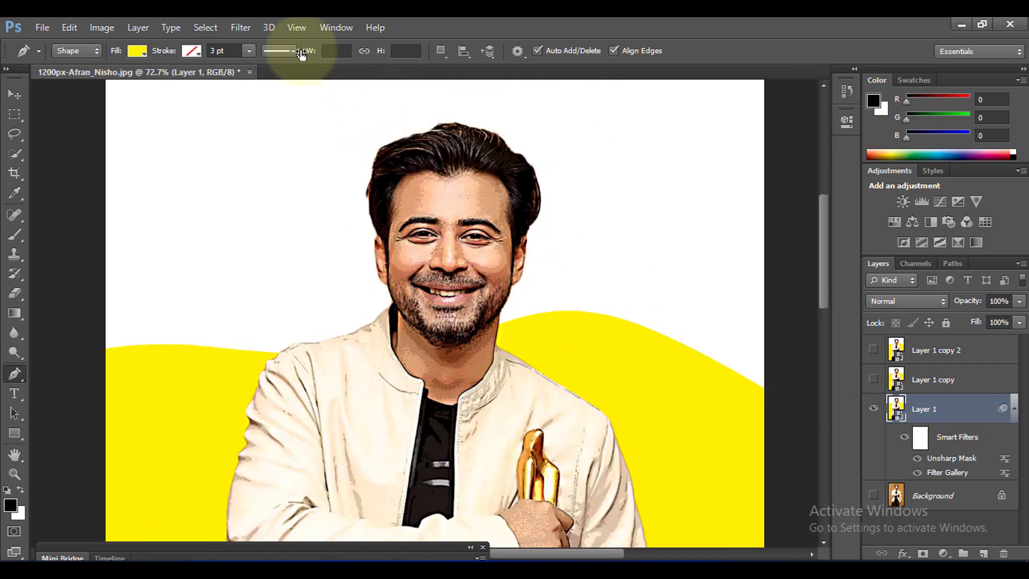
left_click(241, 27)
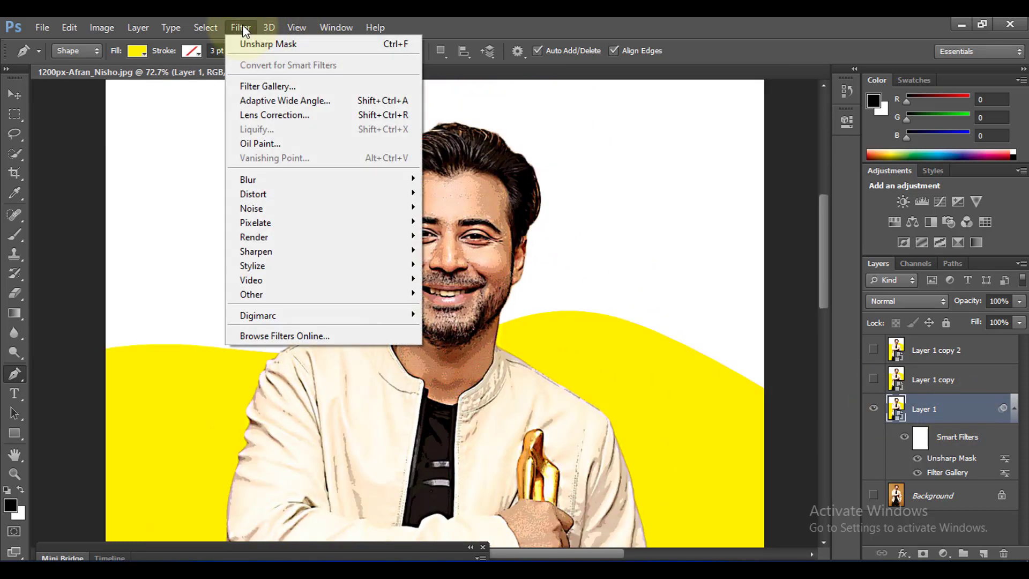
left_click(266, 147)
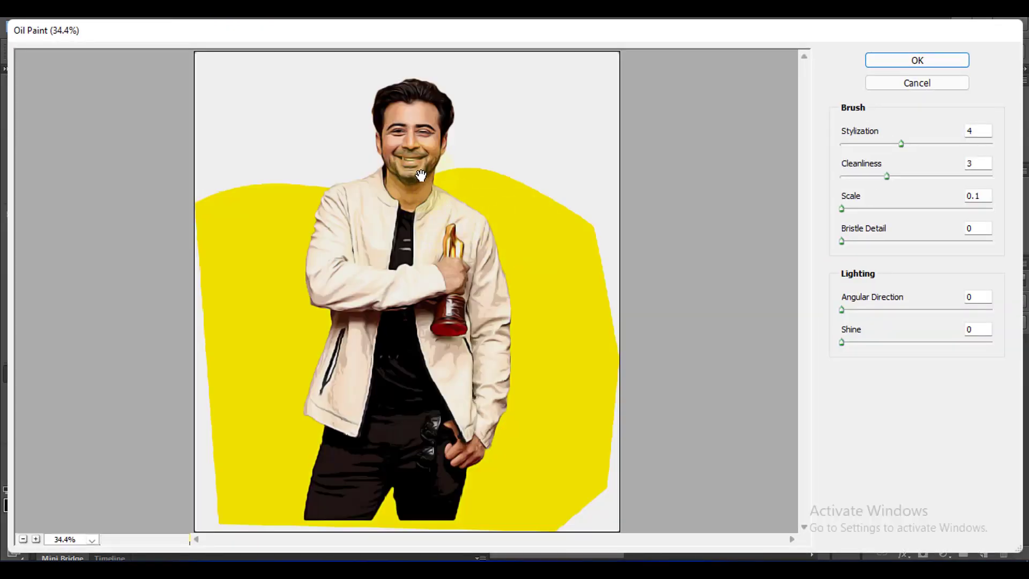
key("ctrl+plus")
key("ctrl+plus")
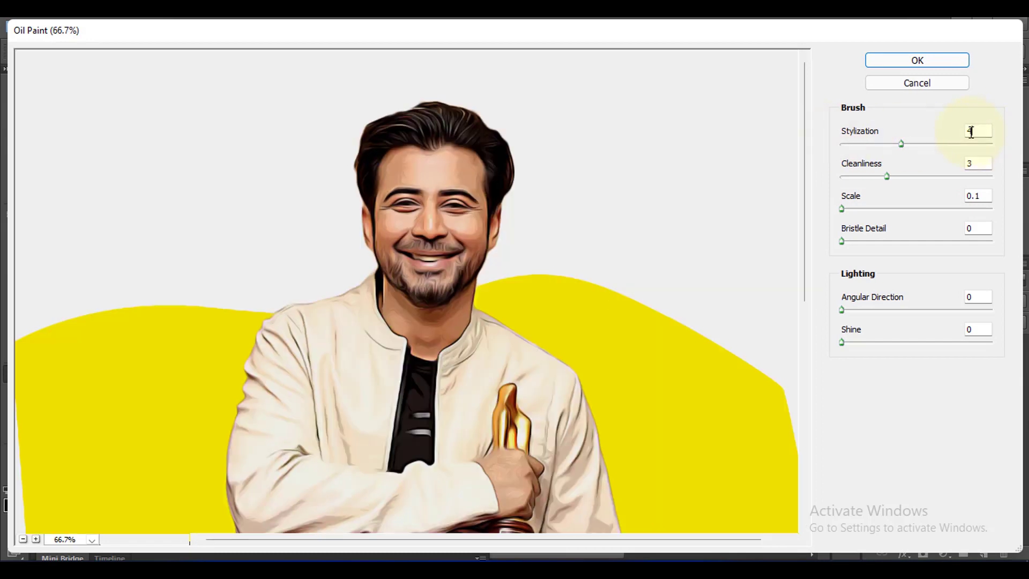
double_click(971, 132)
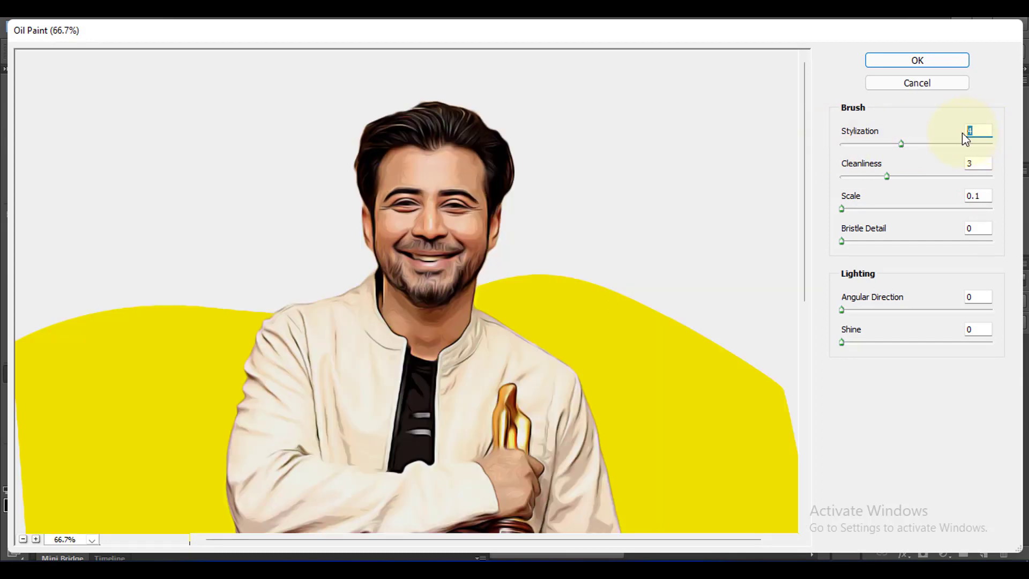
type("3")
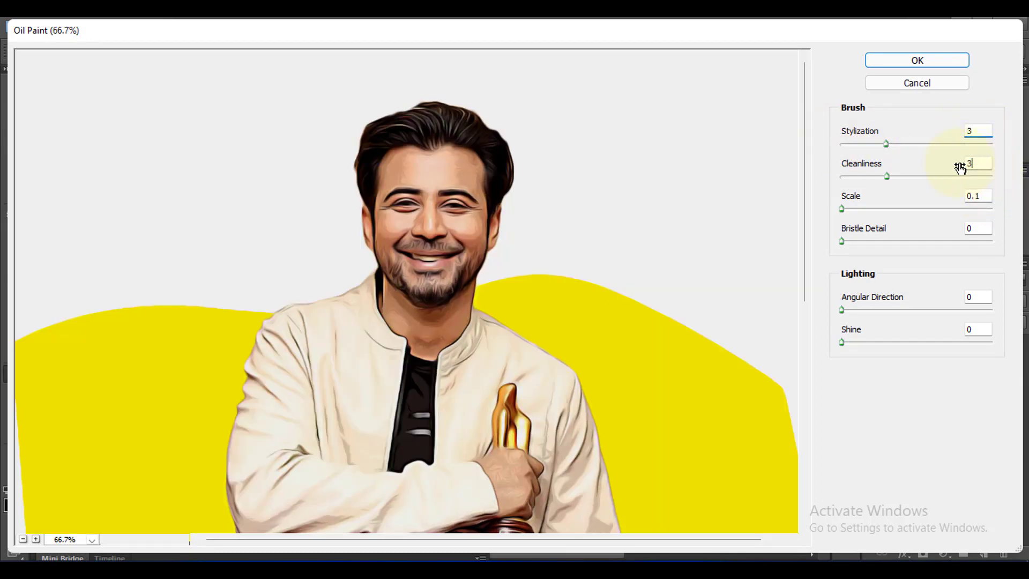
double_click(959, 166)
type("2")
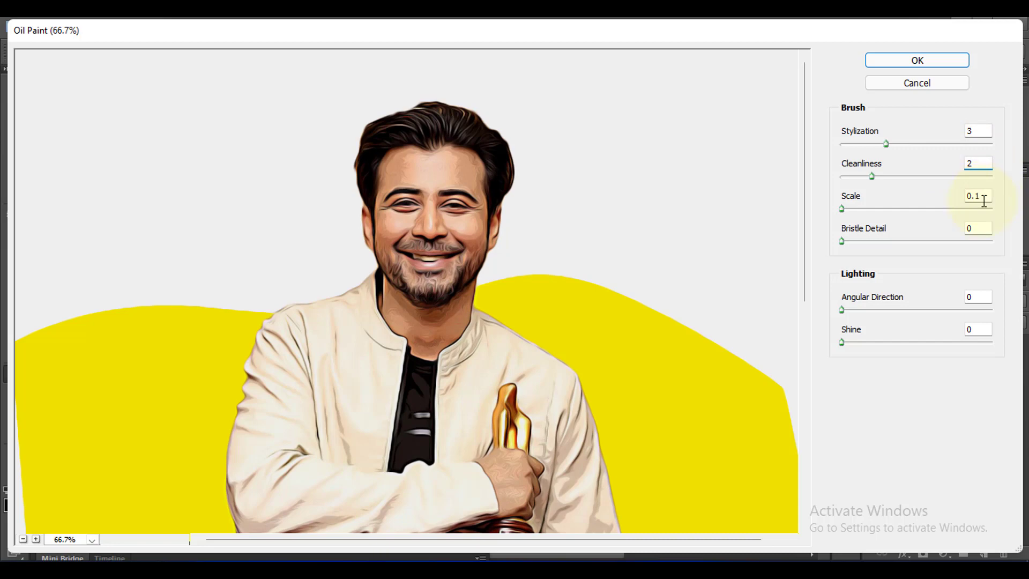
left_click_drag(977, 233, 959, 238)
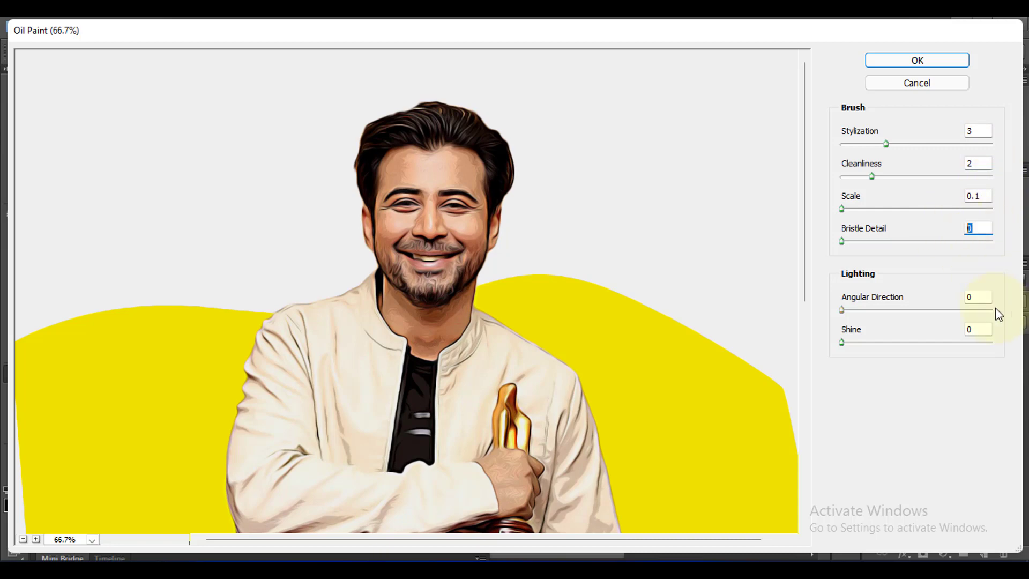
left_click_drag(989, 298, 960, 329)
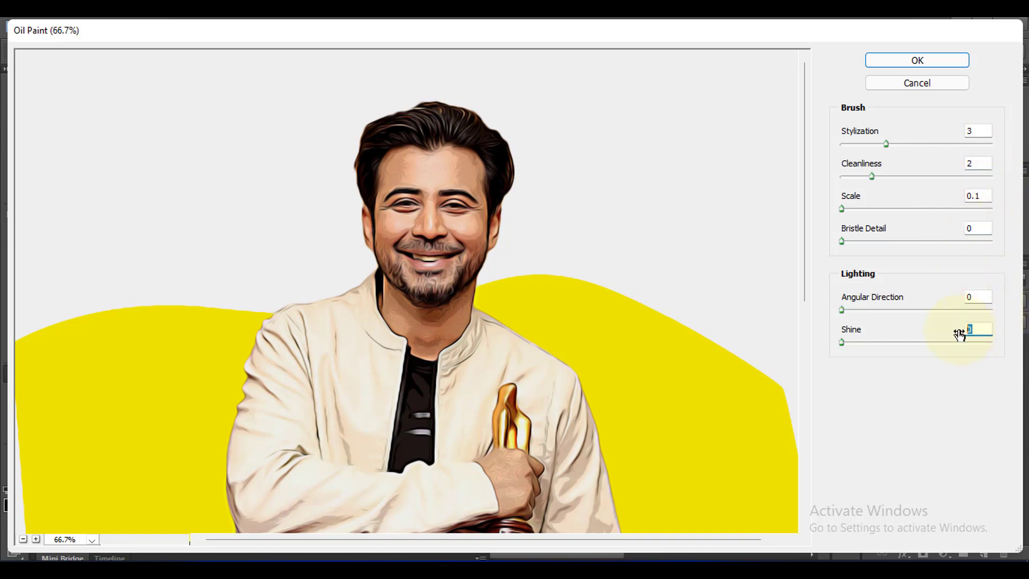
left_click(922, 62)
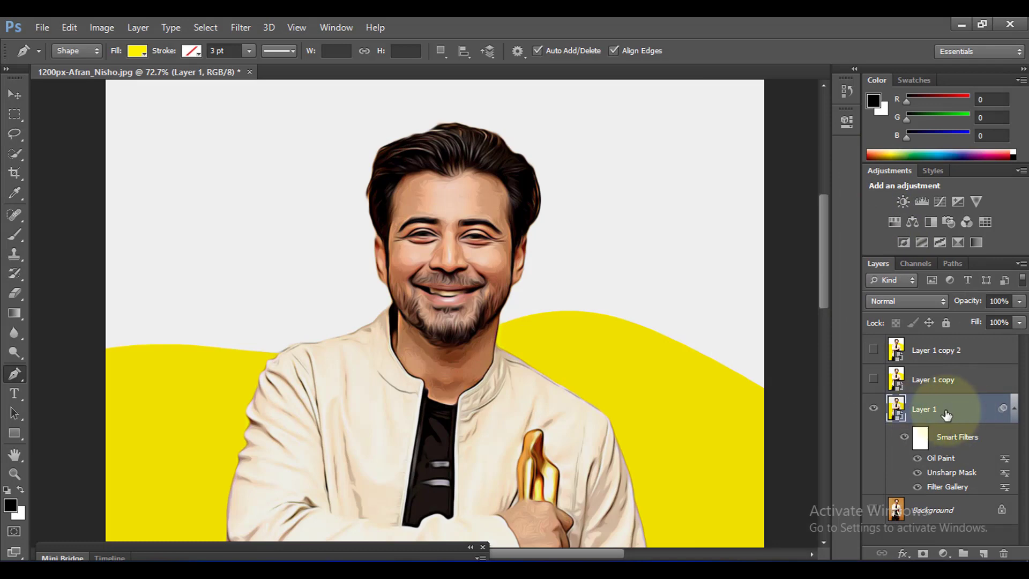
Step: Add a second Unsharp Mask to Layer 1 with Amount 60%, Radius 5.0 pixels and Threshold 5 levels
left_click(241, 27)
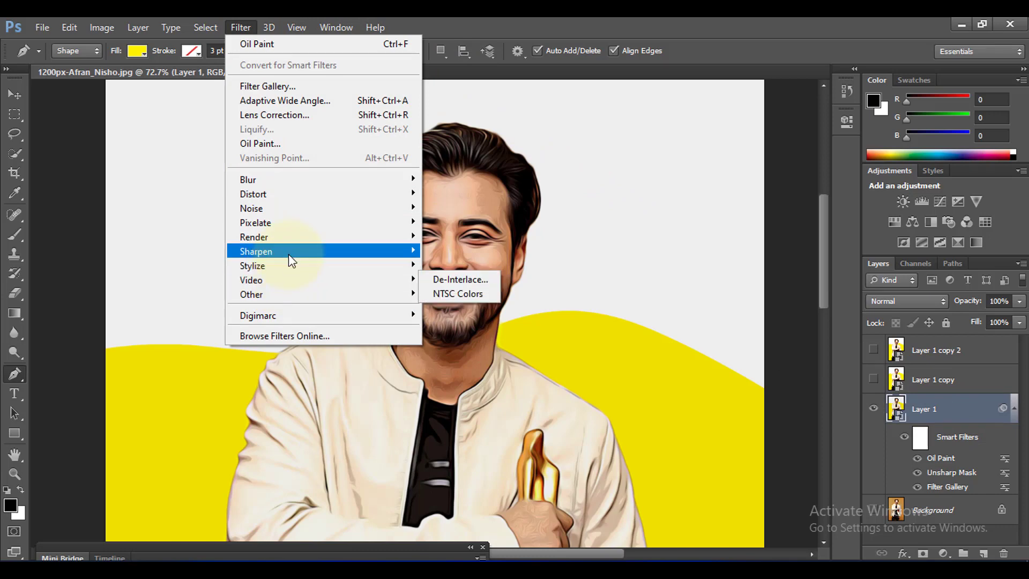
mouse_move(289, 253)
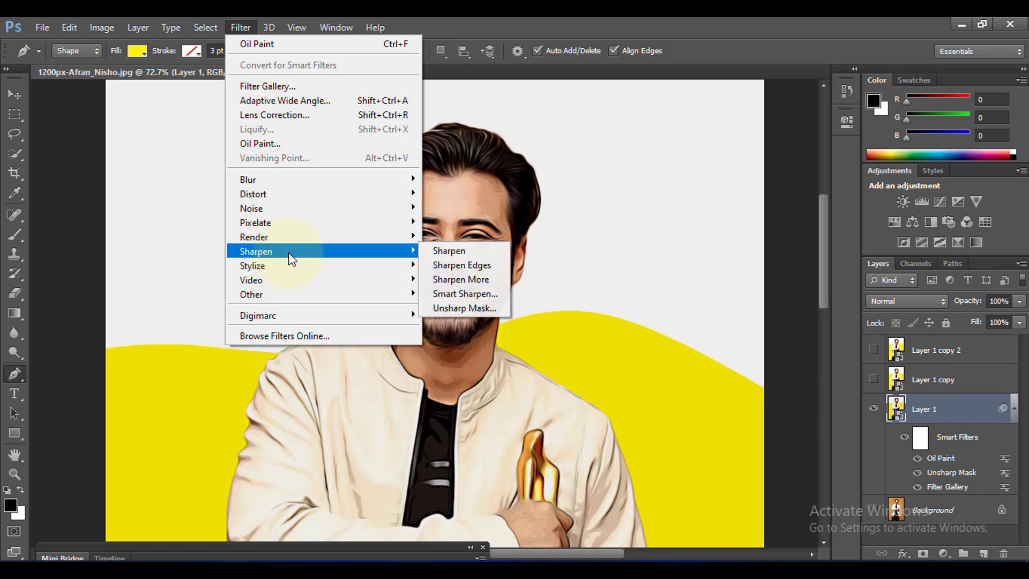
left_click(477, 307)
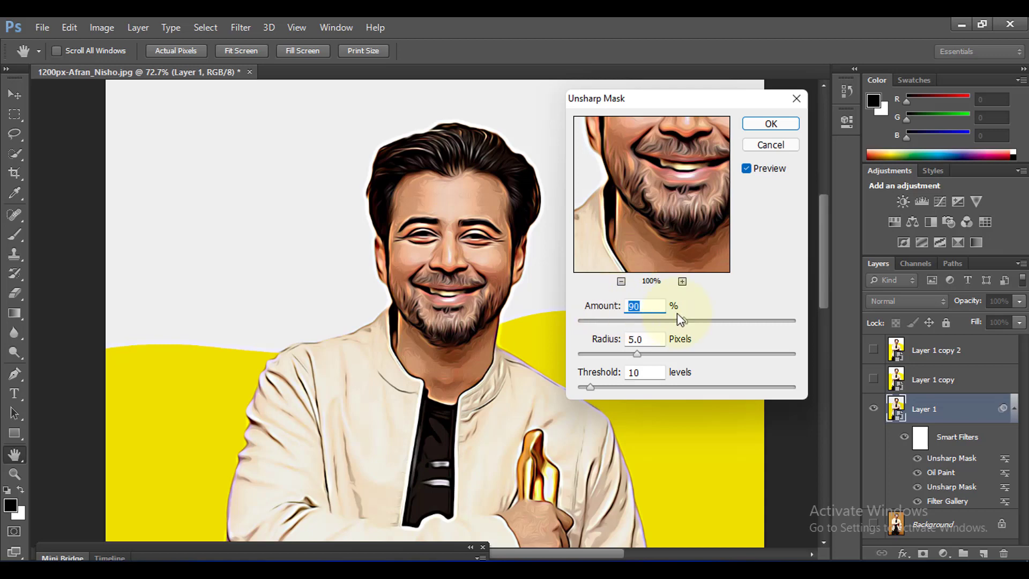
type("60")
left_click(649, 340)
left_click(640, 372)
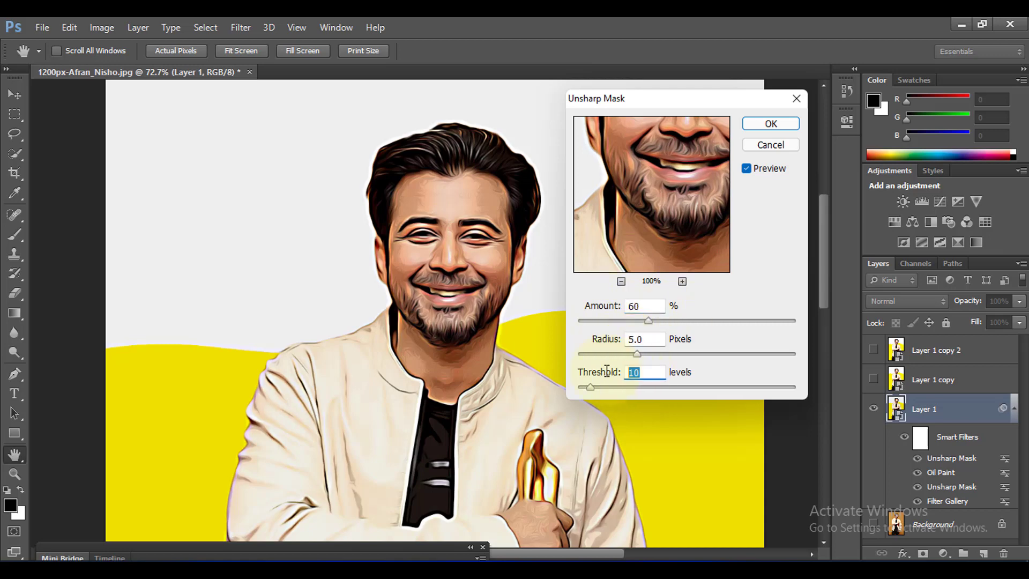
type("5")
left_click(770, 124)
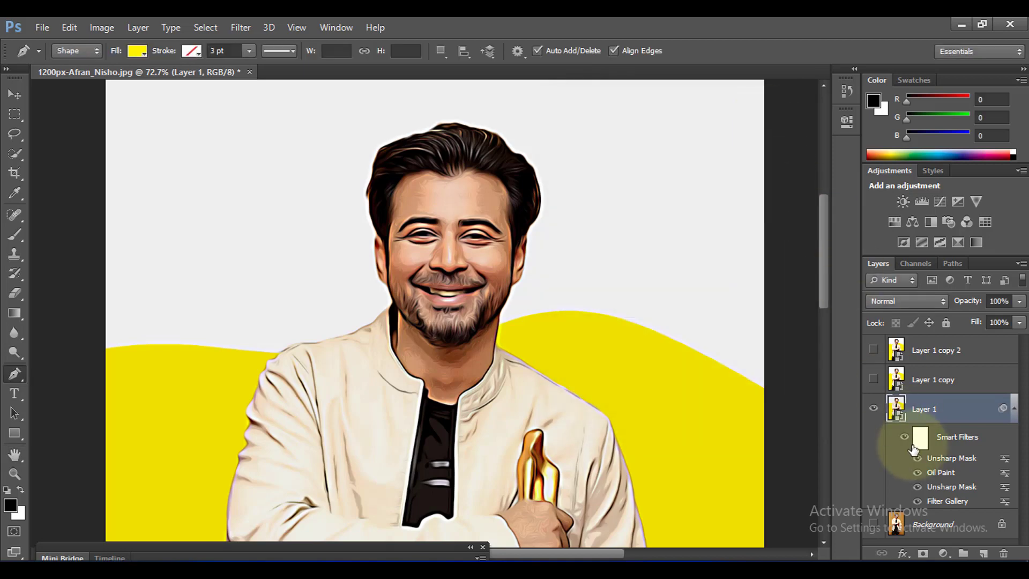
Step: Collapse Layer 1's smart filter list, then select Layer 1 copy and make it visible
left_click(1014, 408)
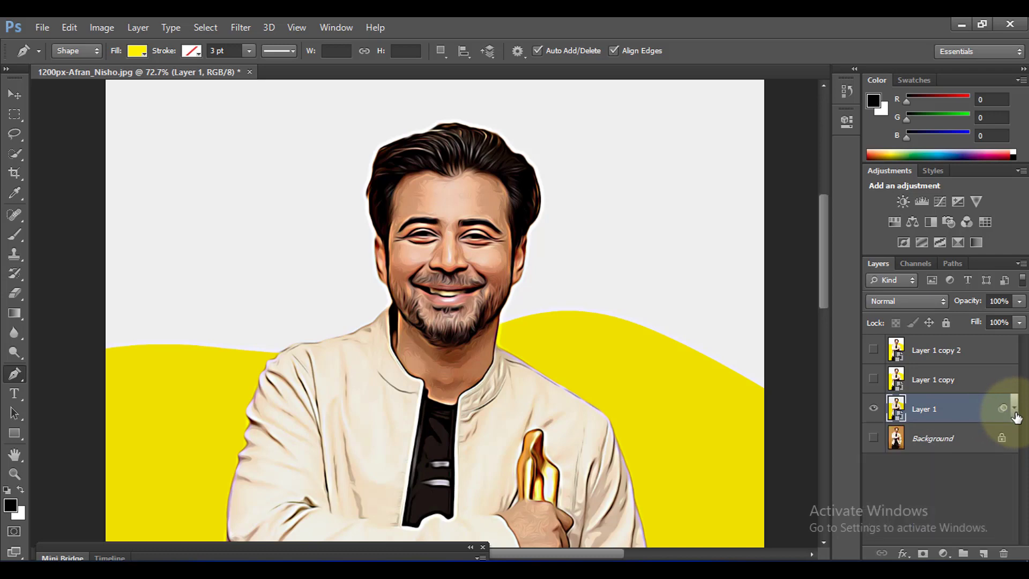
left_click(952, 381)
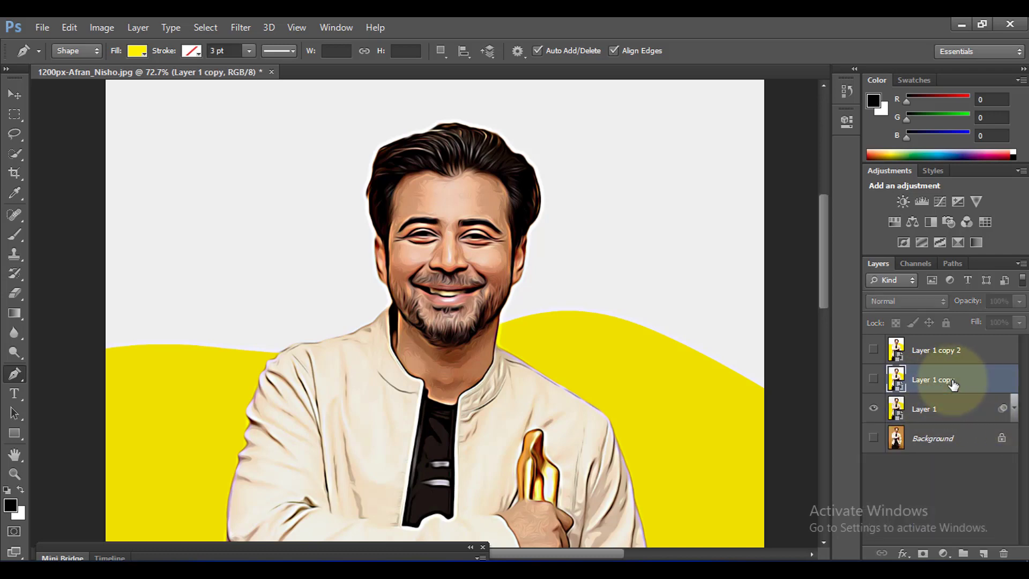
left_click(874, 379)
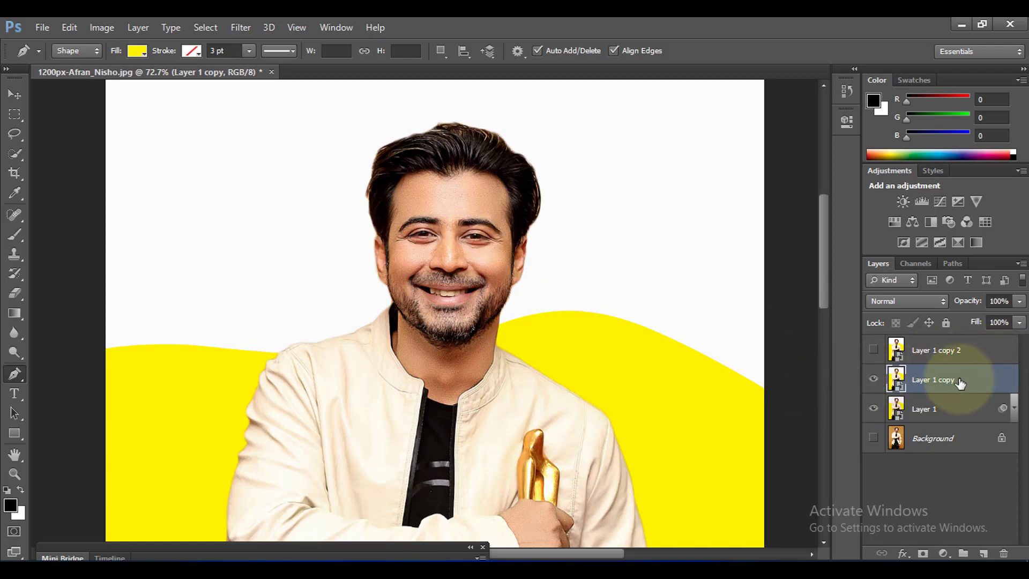
Step: Apply the Poster Edges filter to Layer 1 copy with Edge Thickness 0, Edge Intensity 3 and Posterization 6
left_click(239, 27)
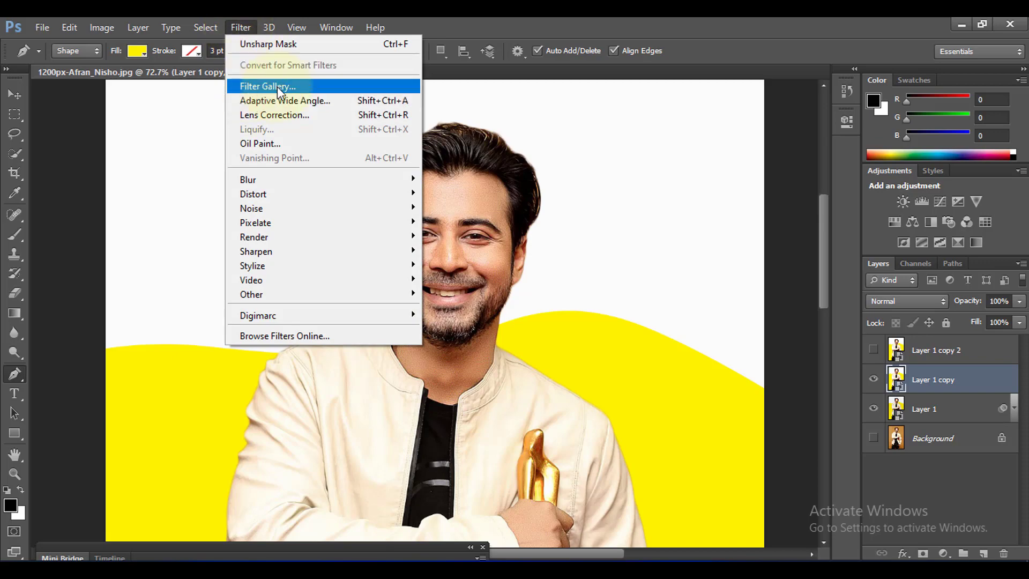
left_click(295, 90)
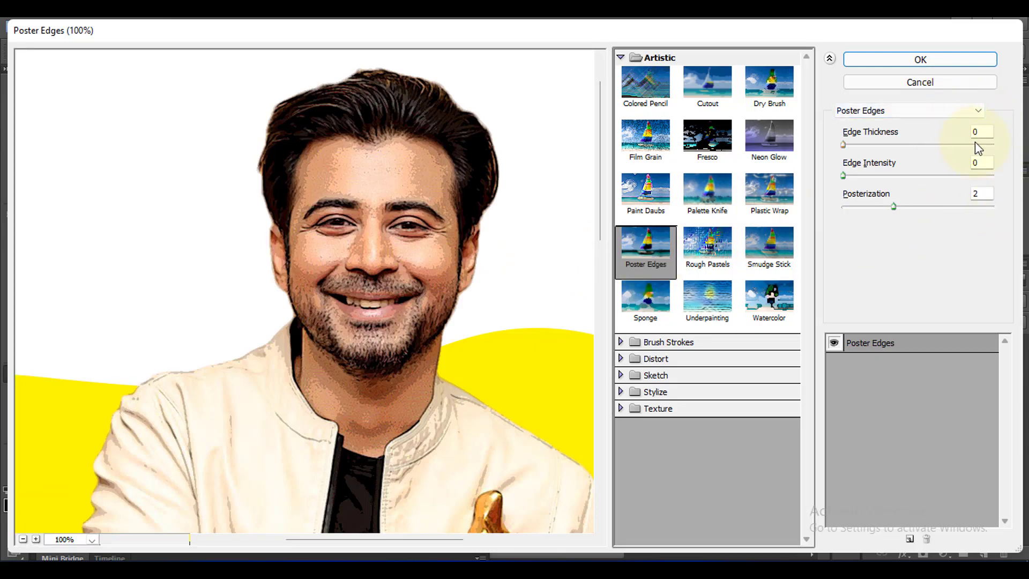
left_click(974, 163)
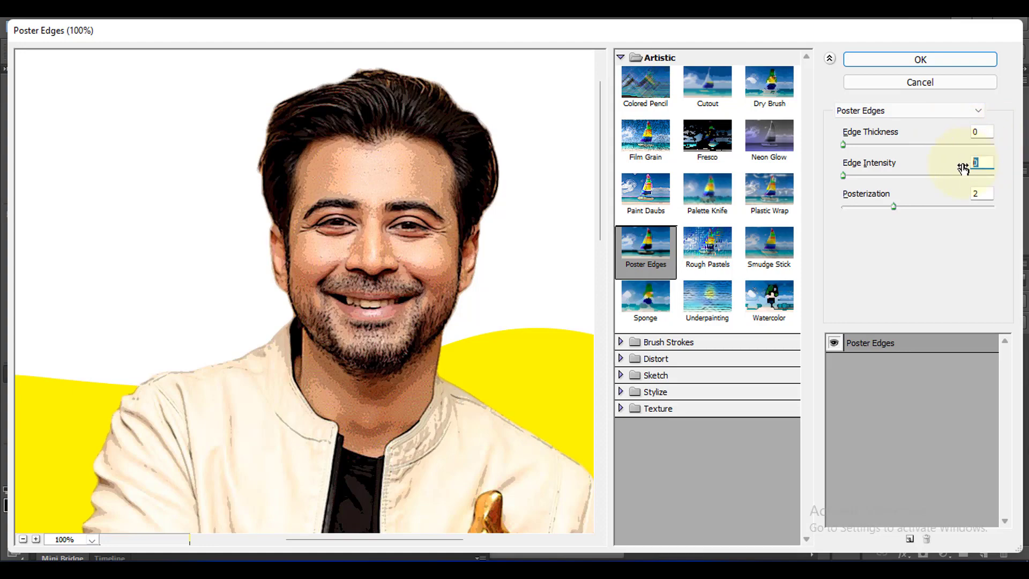
type("3")
key("Tab")
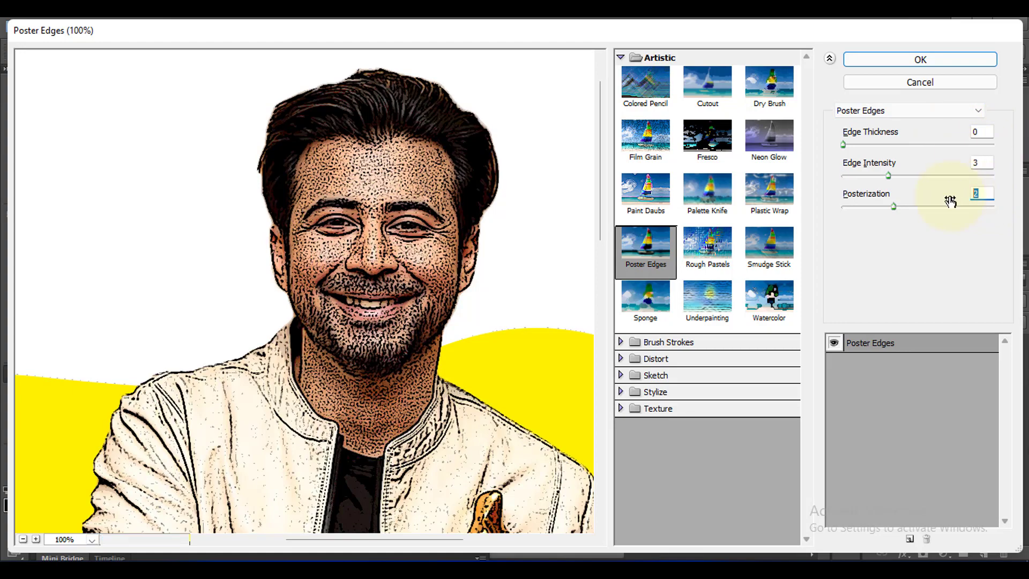
type("6")
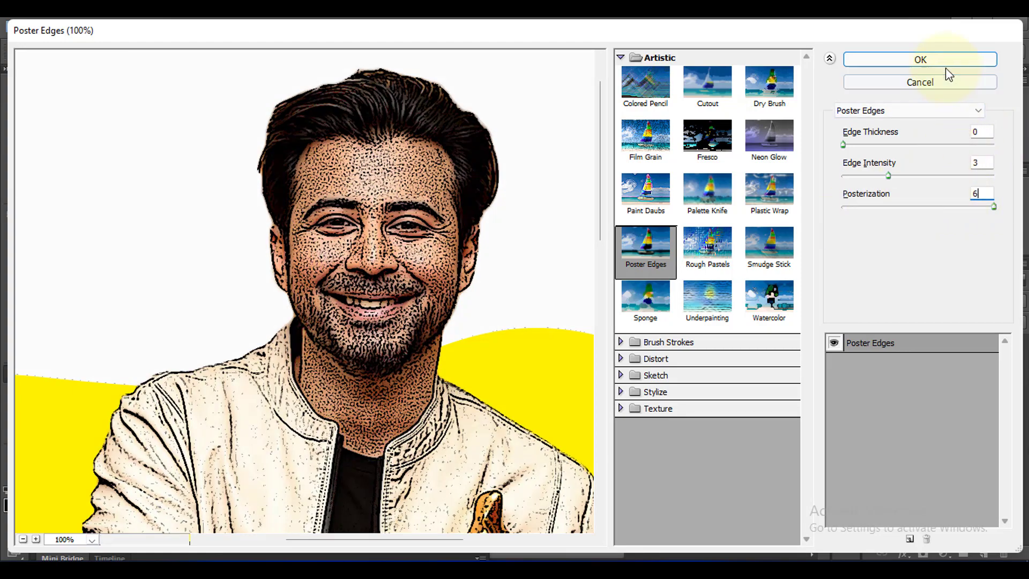
left_click(940, 63)
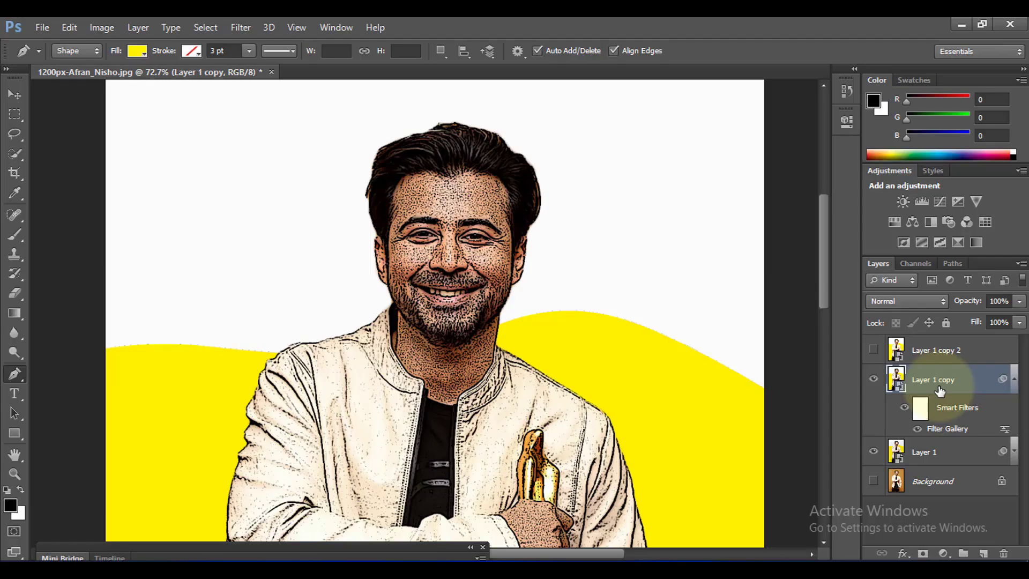
Step: Apply Oil Paint to Layer 1 copy with Stylization 3, Cleanliness 2, Scale 0.1, and Bristle Detail, Angular Direction and Shine at 0
left_click(246, 28)
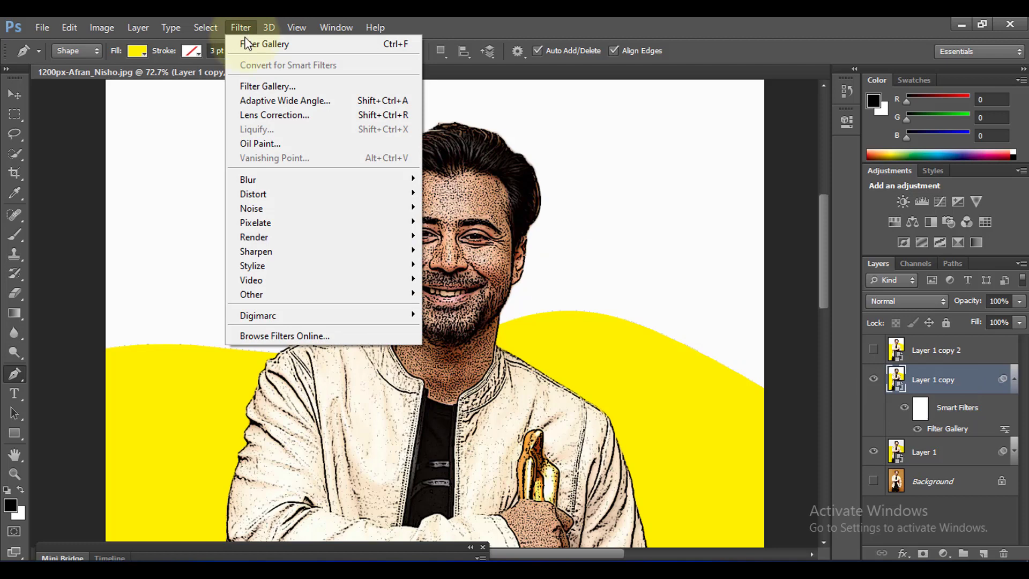
left_click(291, 144)
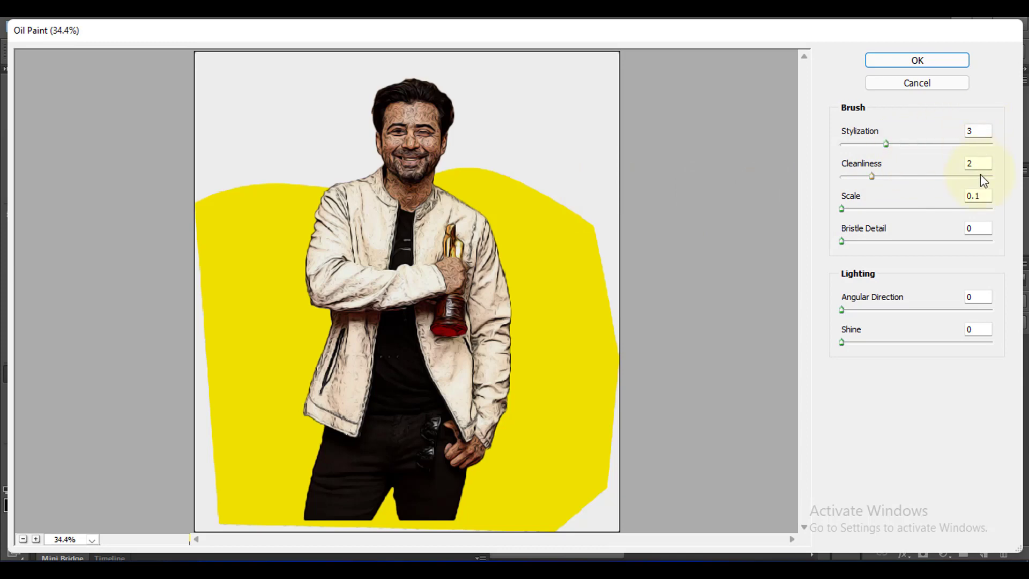
left_click(916, 62)
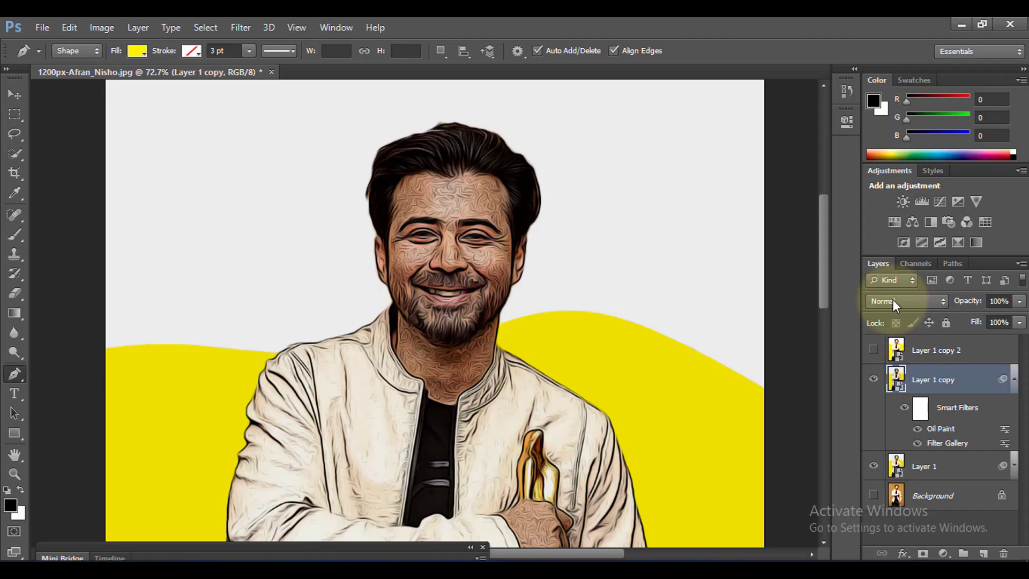
Step: Set Layer 1 copy to Overlay blending at 25% opacity and collapse its smart filter list
left_click(894, 301)
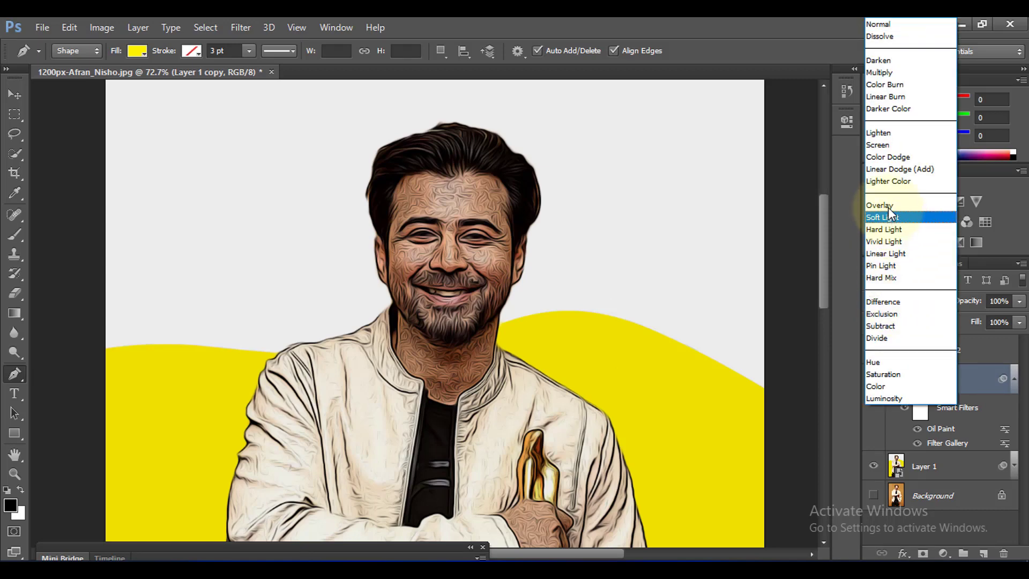
left_click(890, 205)
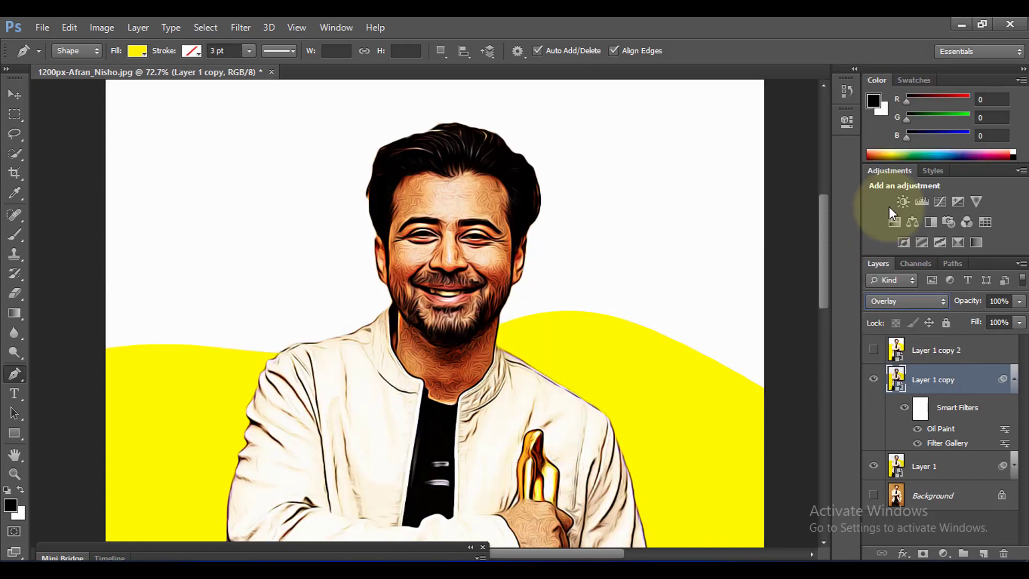
left_click(989, 302)
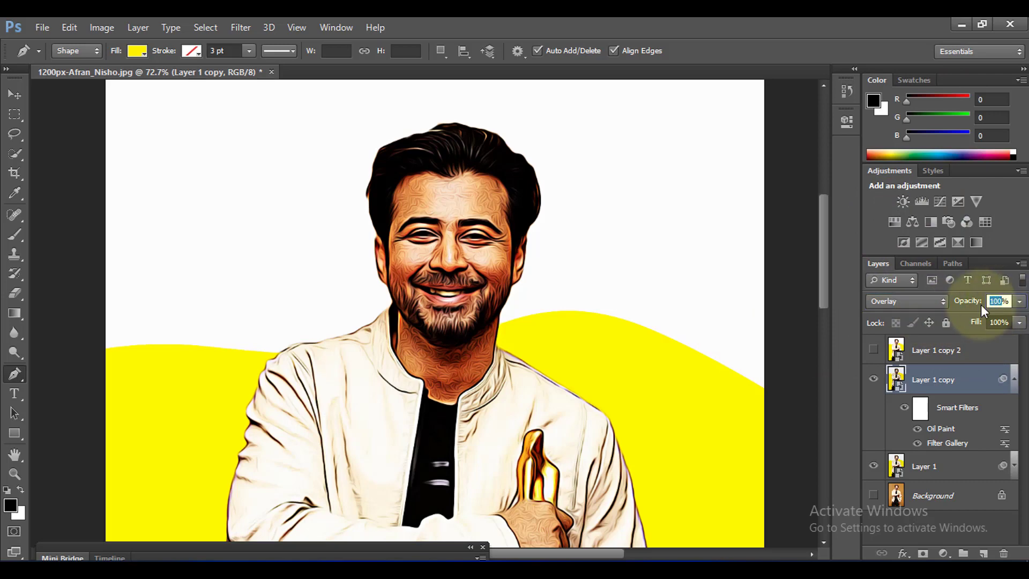
type("25")
key("Return")
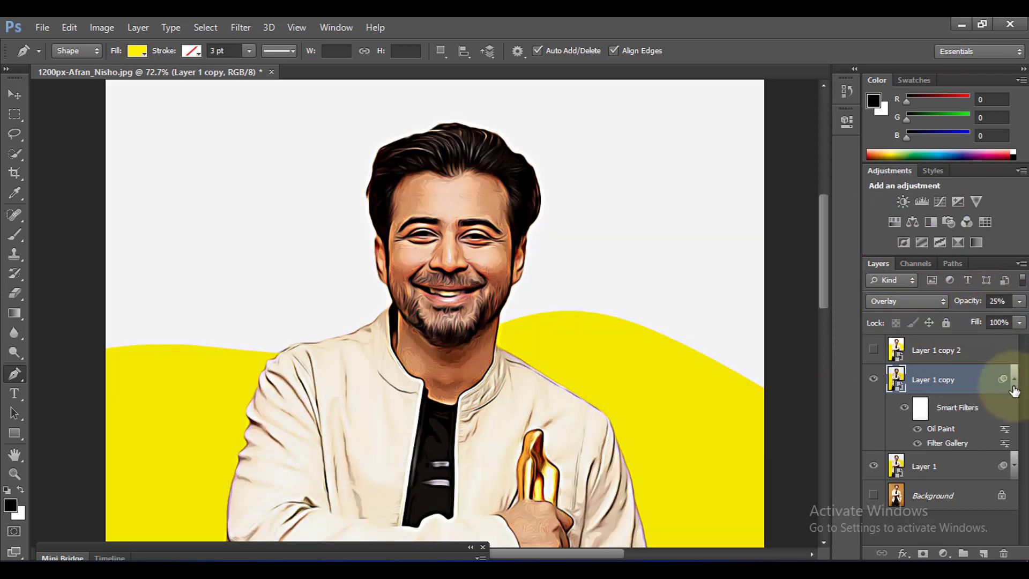
left_click(1013, 382)
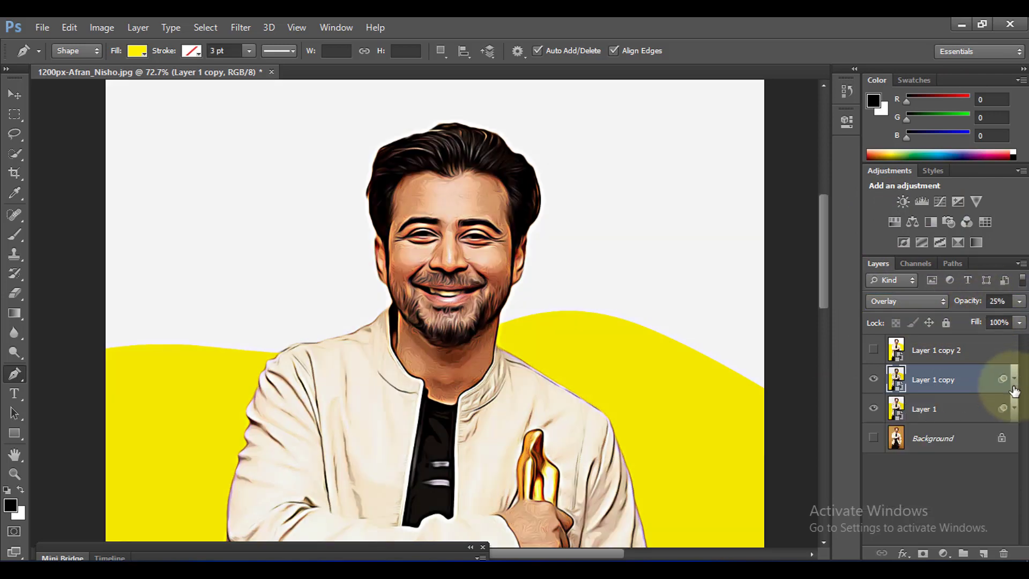
Step: Make Layer 1 copy 2 visible and apply a High Pass filter to it with a Radius of 2.0 pixels
left_click(949, 353)
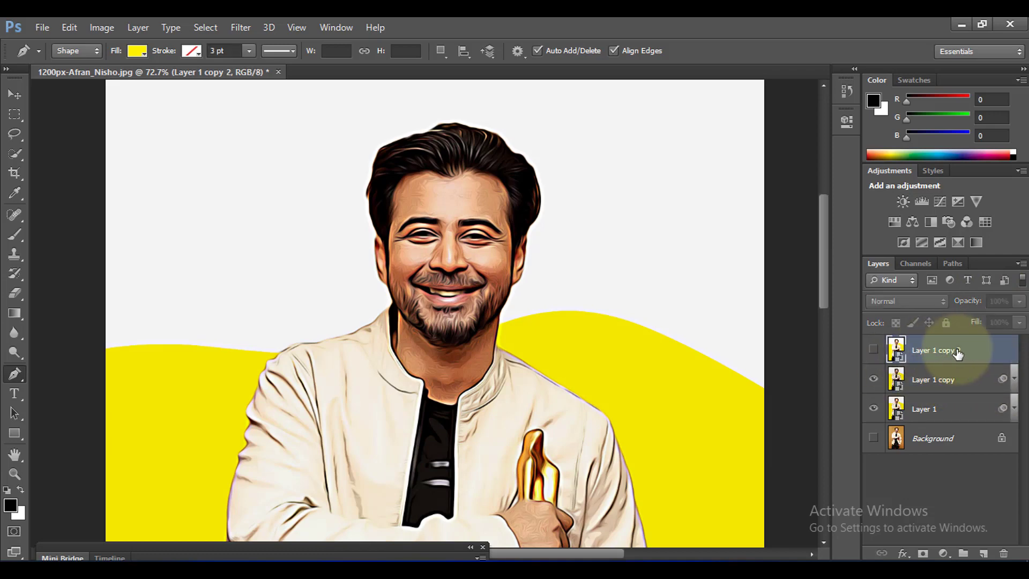
left_click(874, 350)
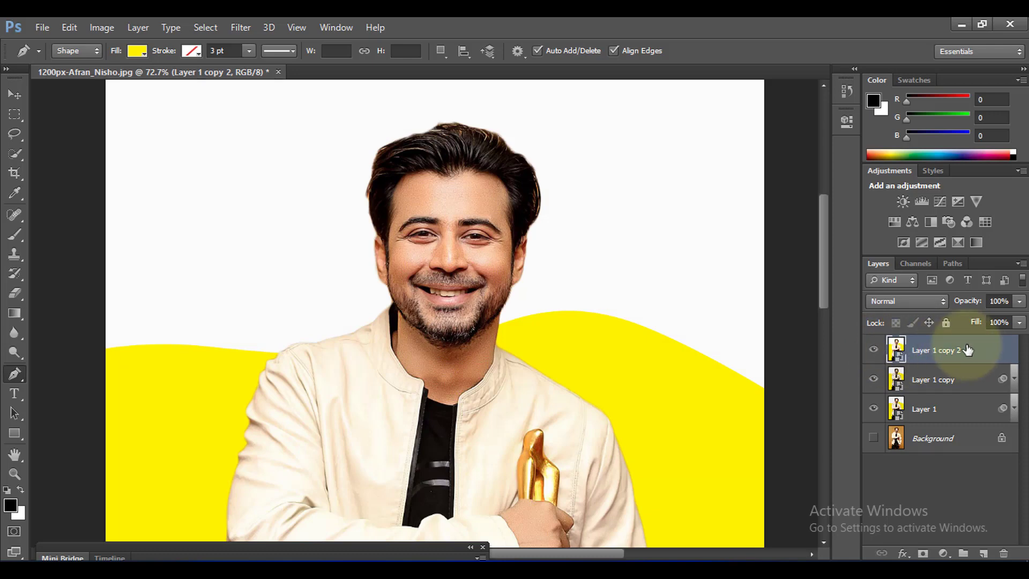
left_click(246, 26)
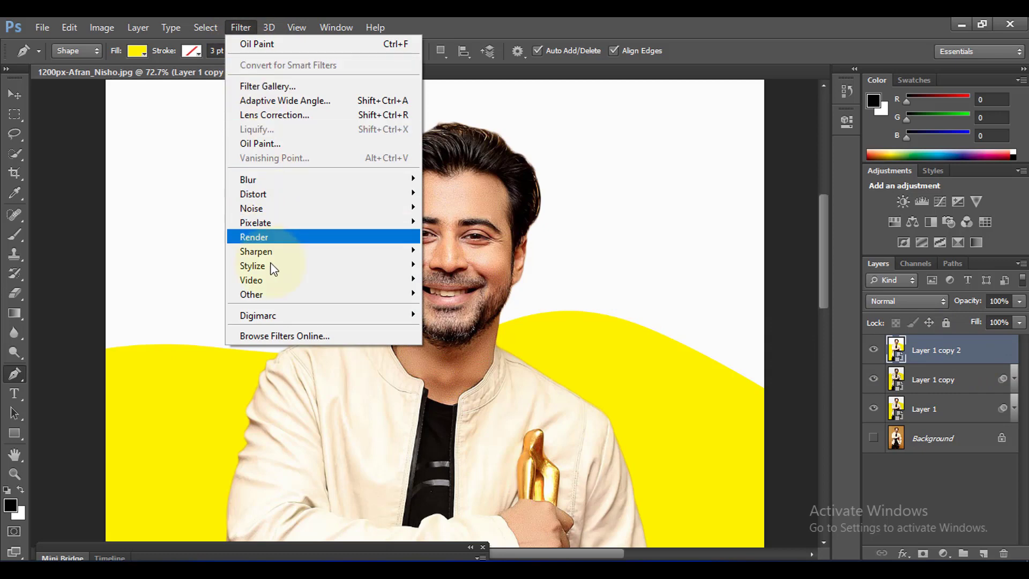
mouse_move(273, 300)
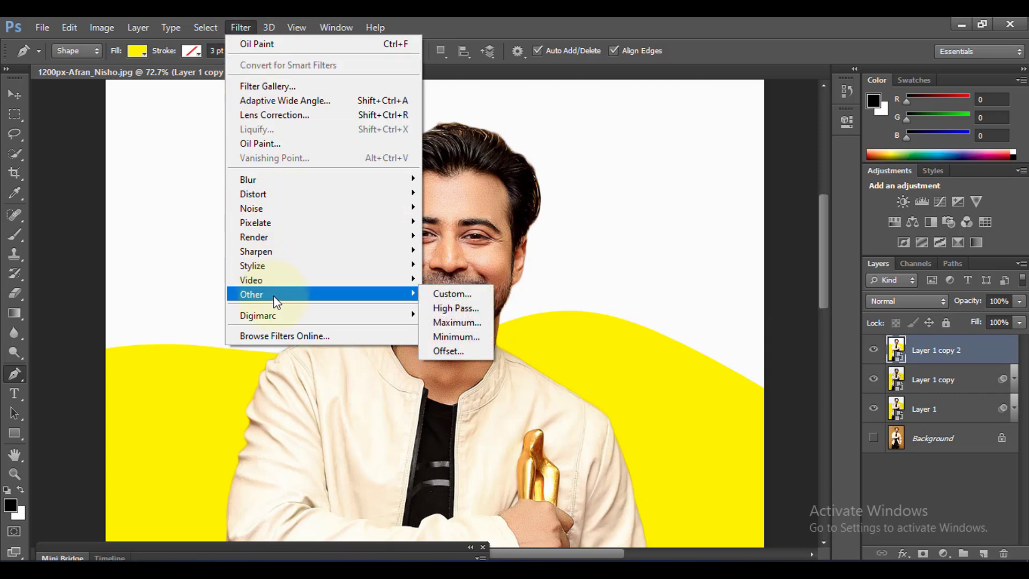
left_click(447, 308)
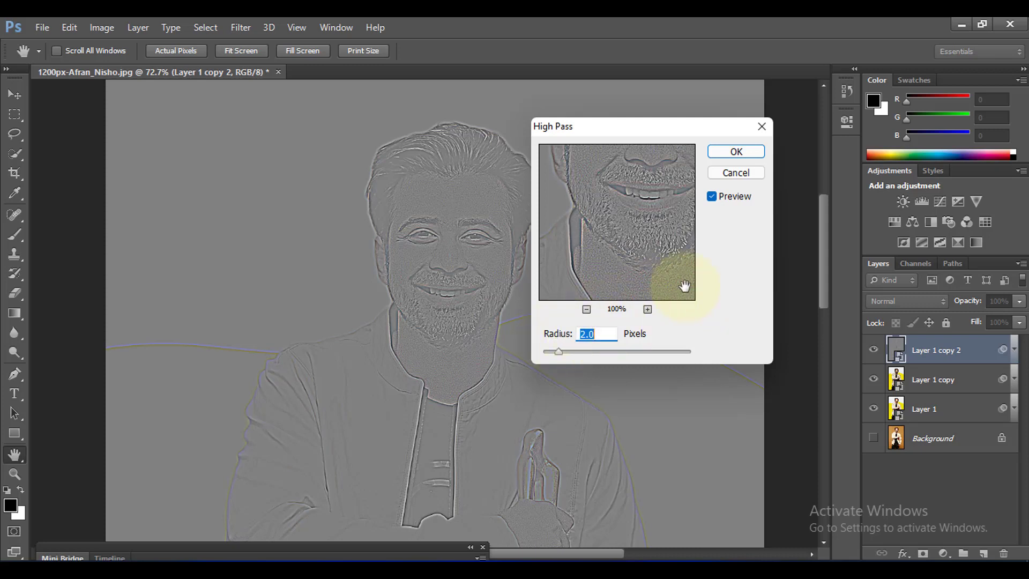
left_click(735, 151)
key("p")
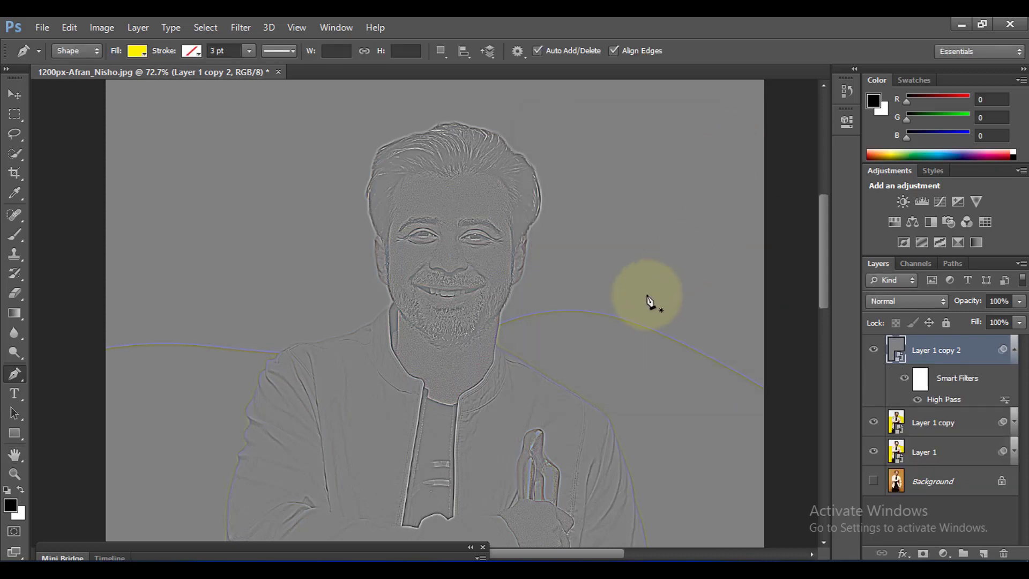
Step: Set Layer 1 copy 2 to Overlay blending and collapse its smart filter list
left_click(910, 303)
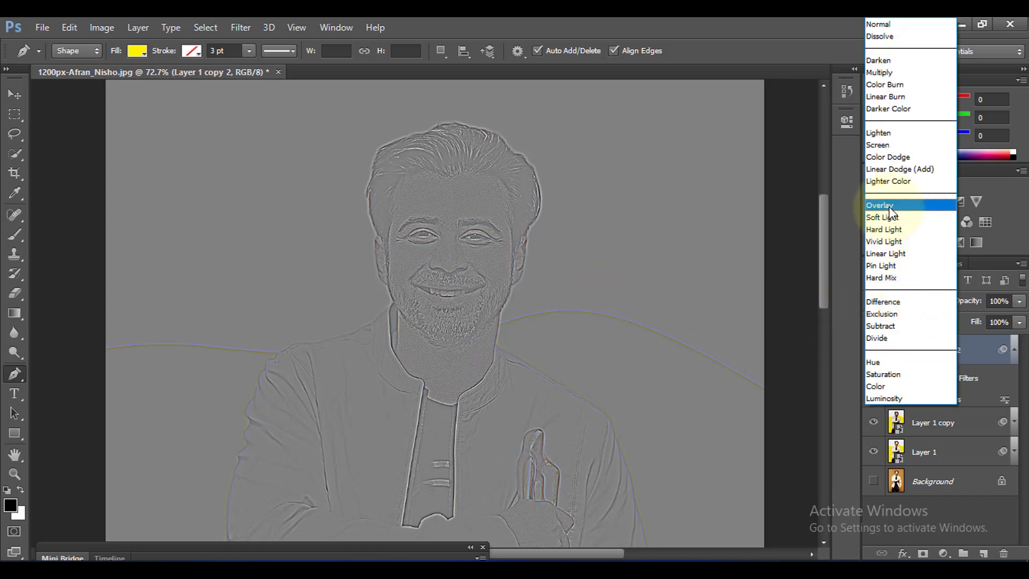
left_click(889, 206)
left_click(1014, 349)
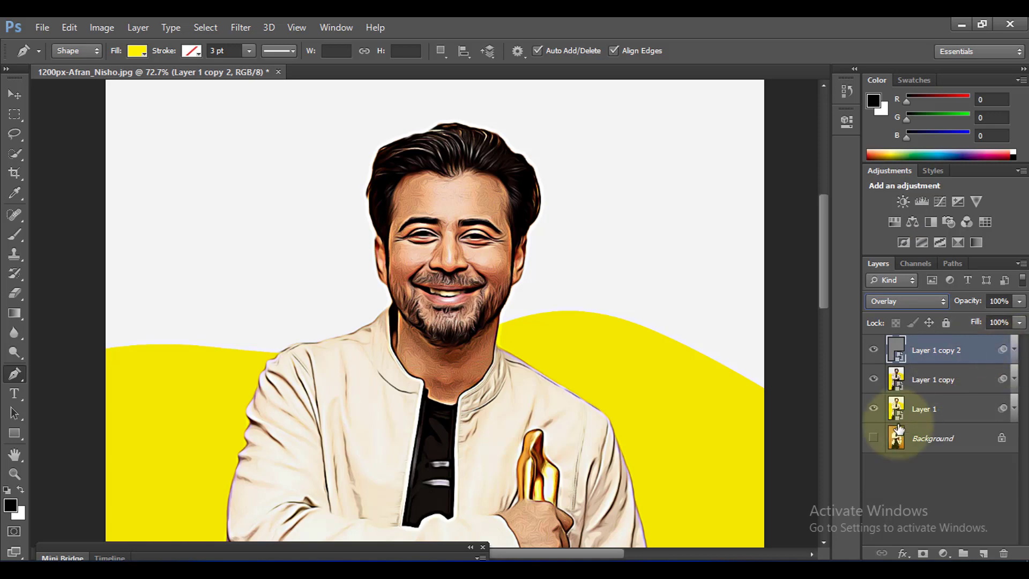
Step: Add a Levels adjustment layer above Layer 1 copy 2 with midtones at 0.79 and the white input level at 252
left_click(943, 554)
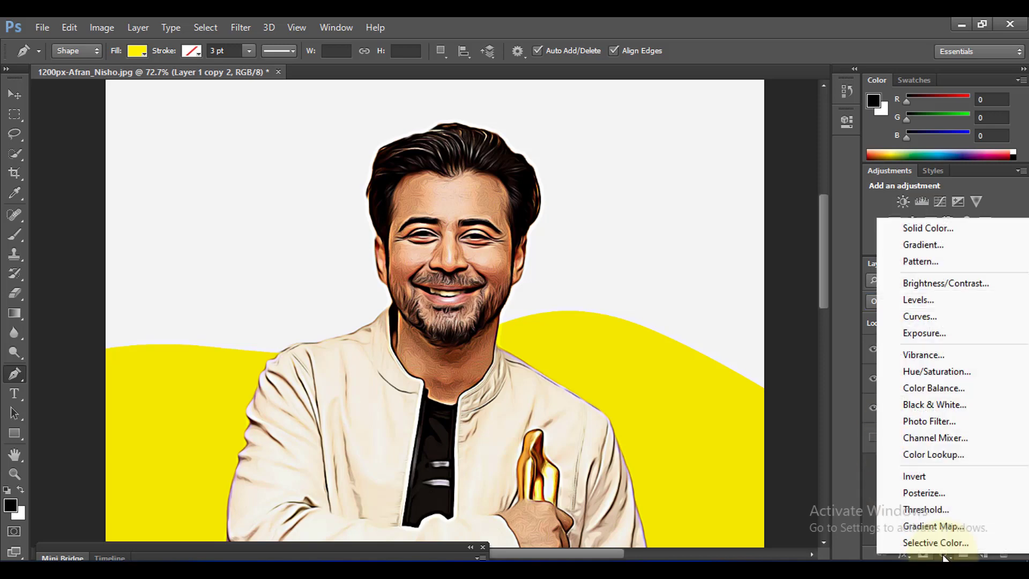
left_click(924, 301)
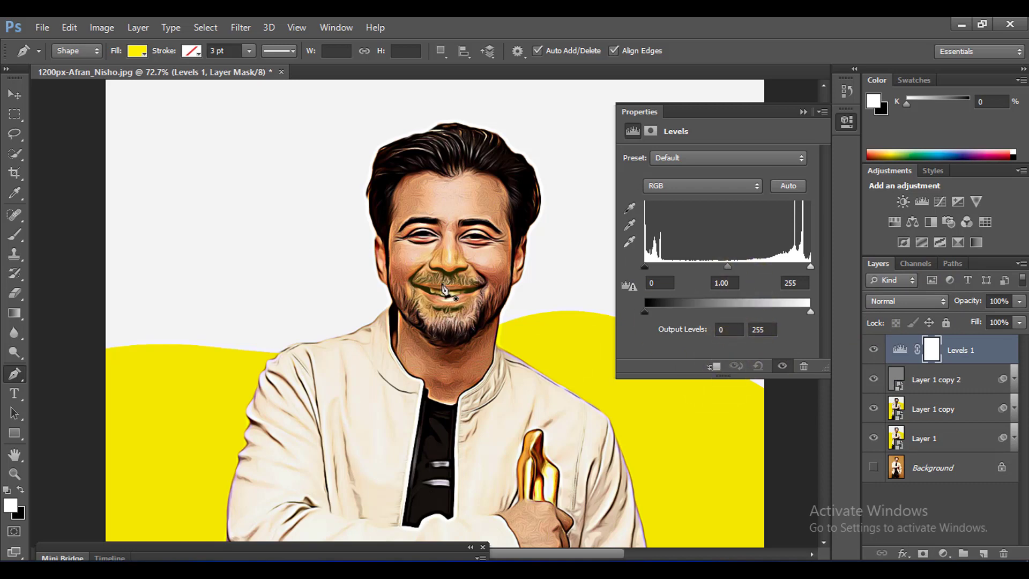
left_click_drag(726, 267, 739, 266)
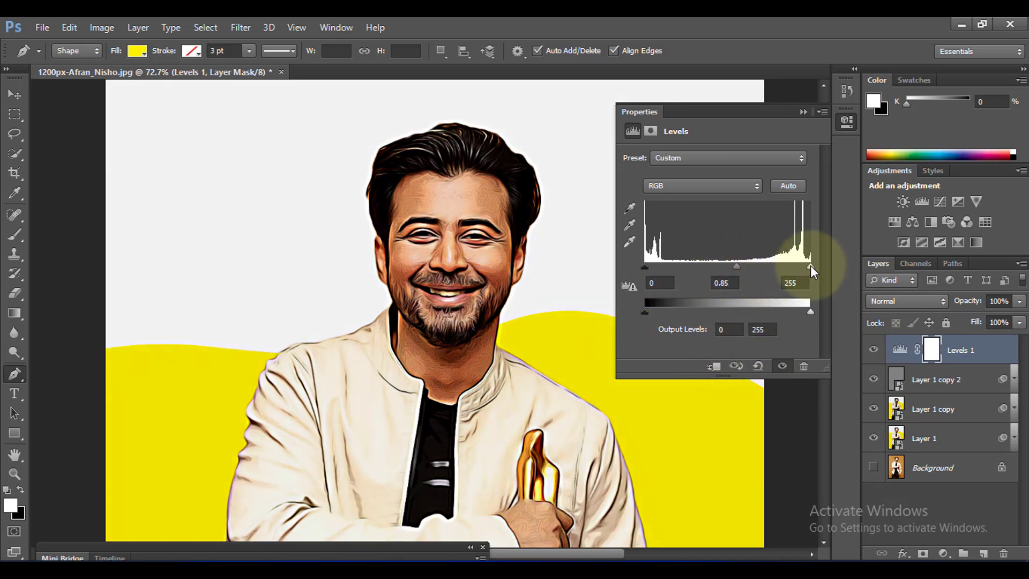
left_click_drag(810, 265, 808, 266)
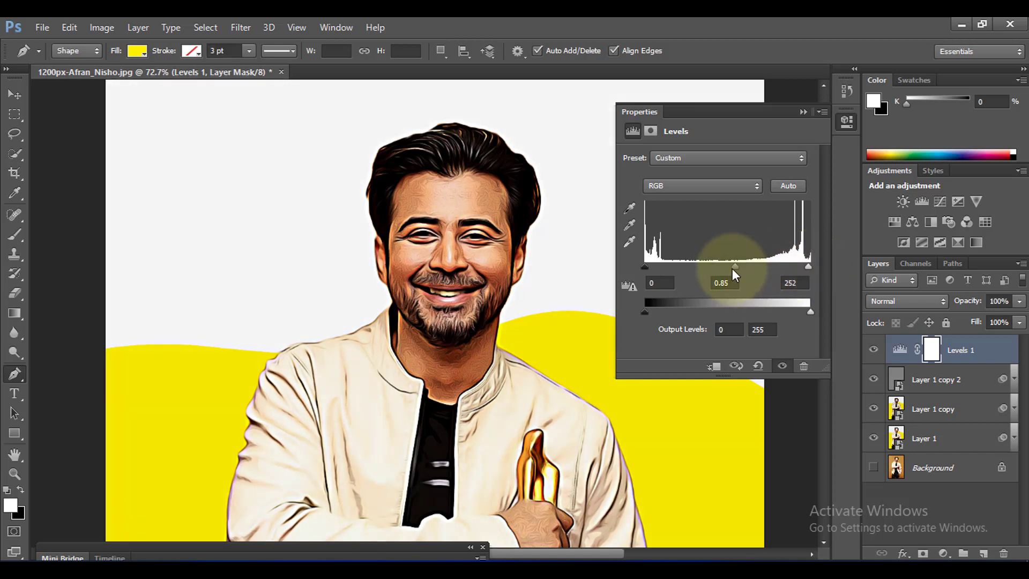
left_click_drag(734, 267, 739, 267)
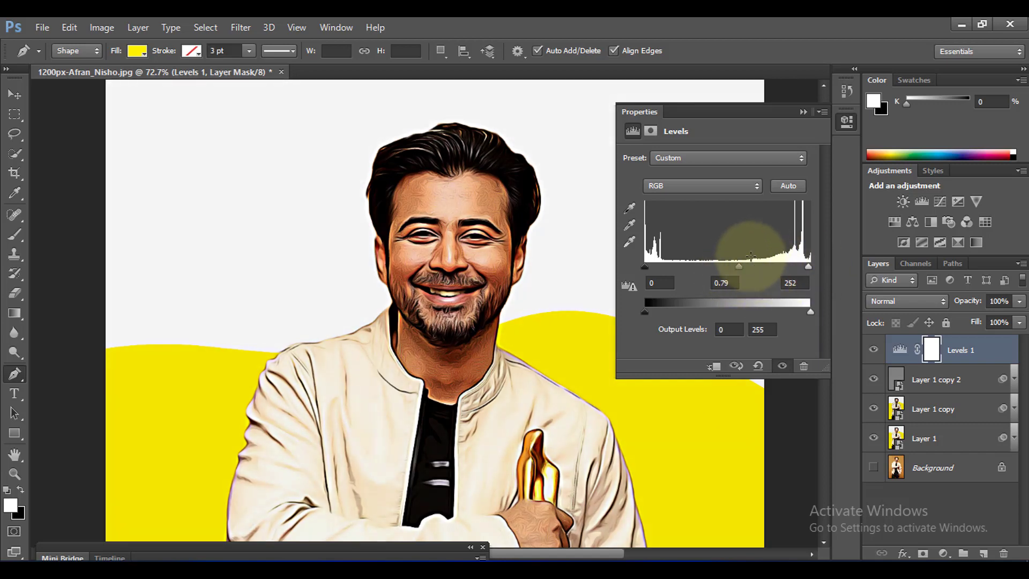
left_click(803, 111)
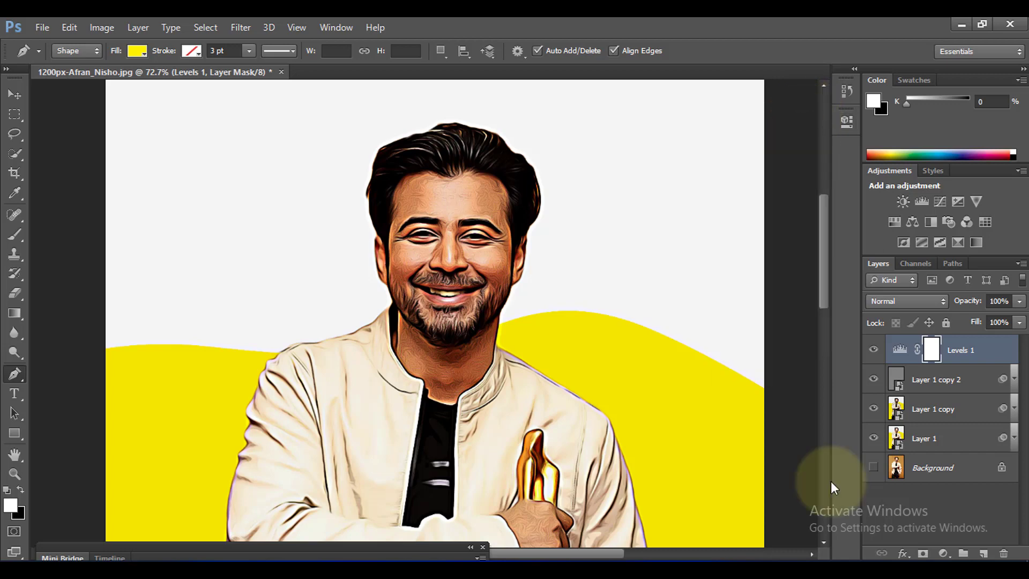
Step: Add a Vibrance adjustment layer above the Levels layer with Vibrance +20 and Saturation +5
left_click(943, 553)
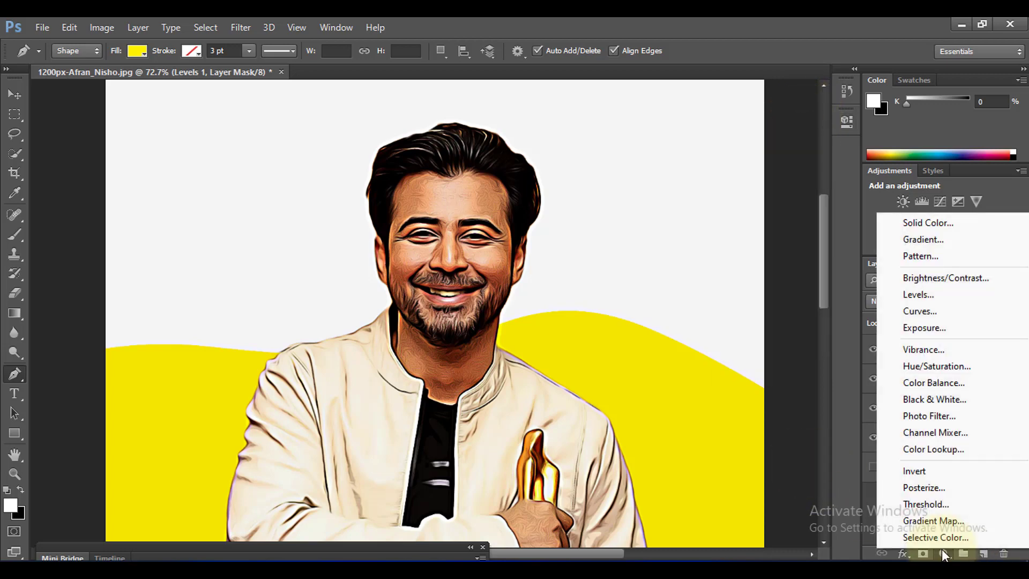
left_click(923, 350)
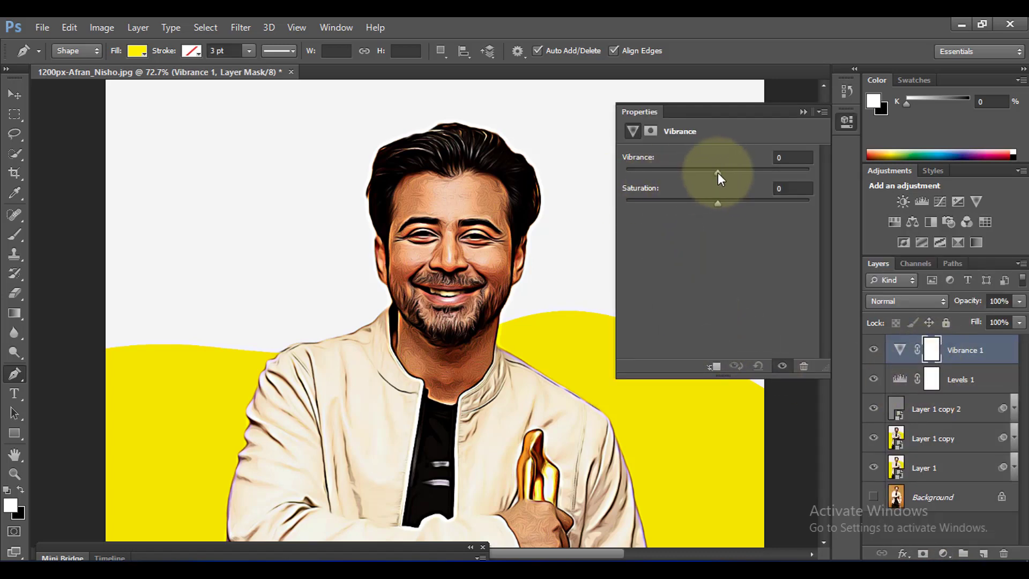
left_click_drag(718, 173, 738, 172)
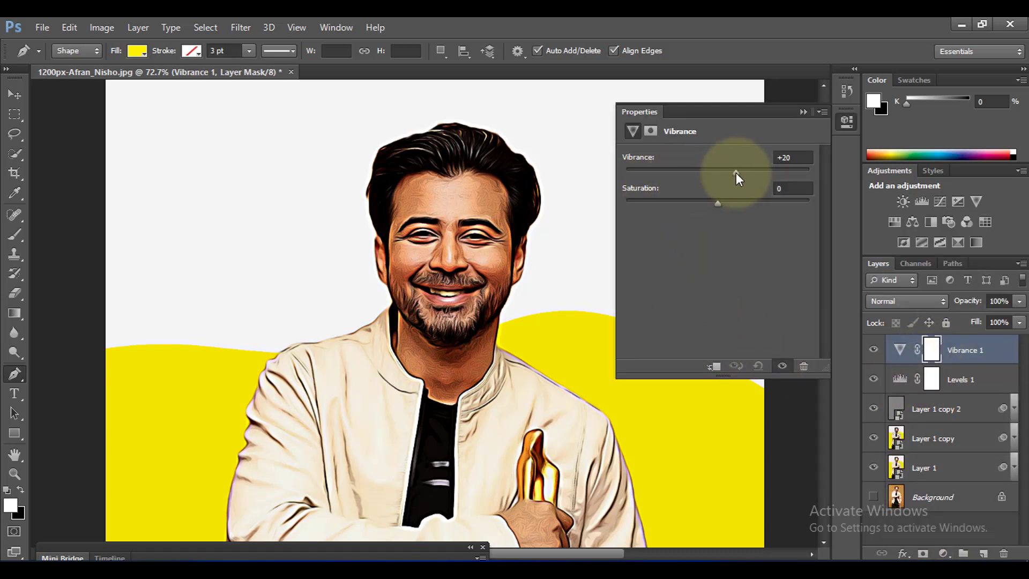
left_click_drag(703, 208, 725, 207)
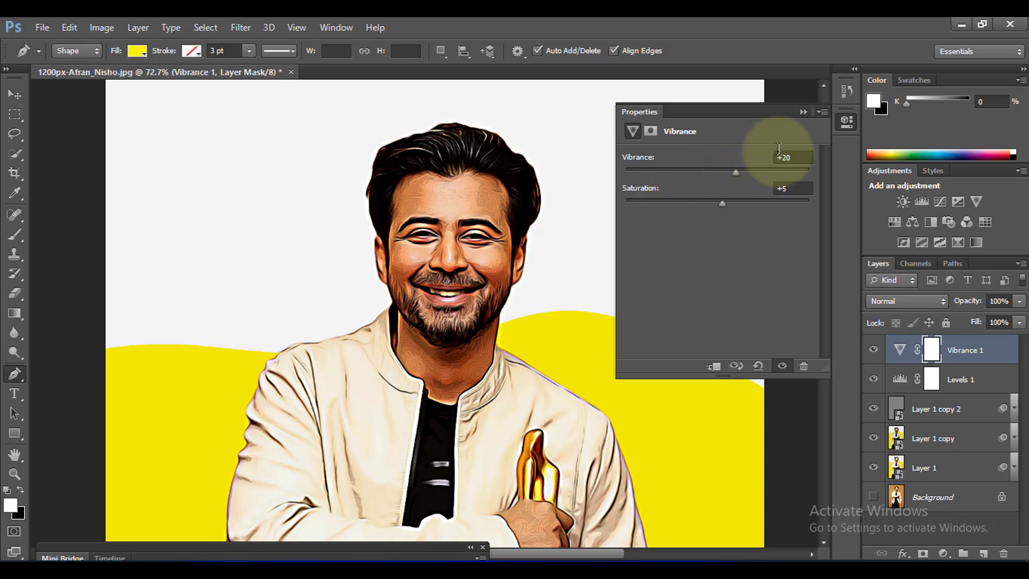
left_click(803, 112)
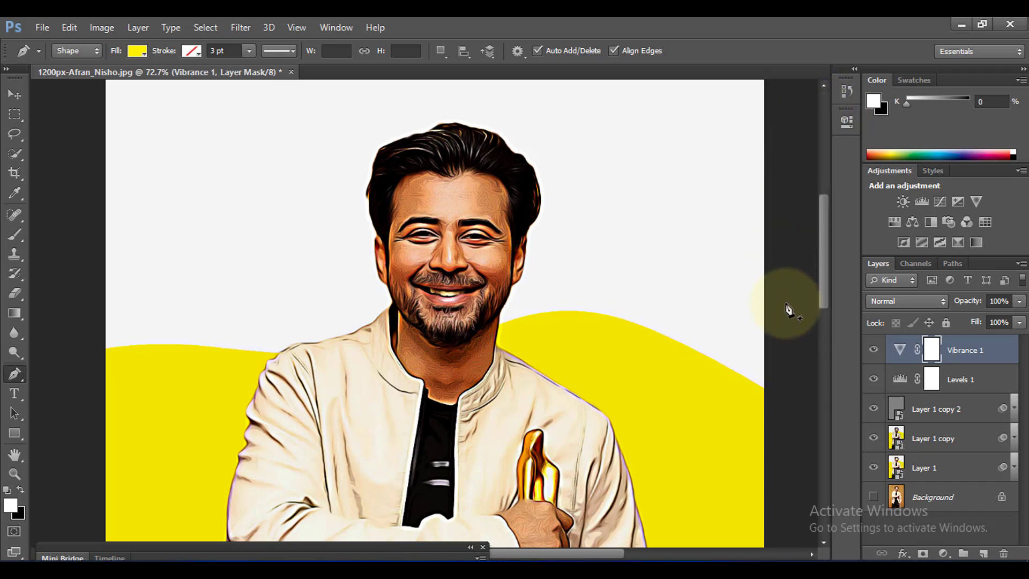
Step: Add a Color Lookup adjustment layer above Vibrance 1 using the 3Strip.look 3DLUT file and set its opacity to 50%
left_click(945, 554)
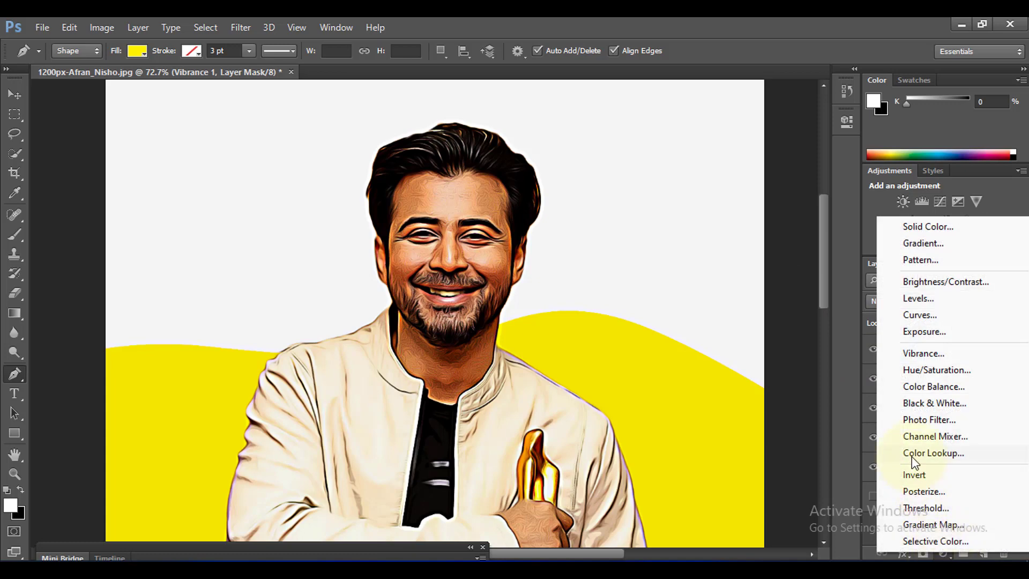
left_click(931, 453)
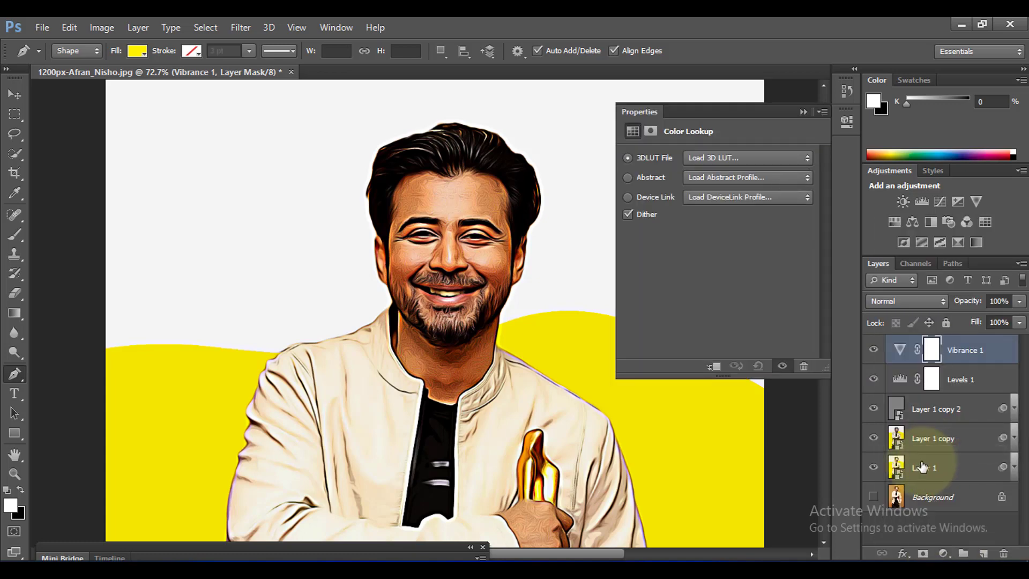
left_click(708, 160)
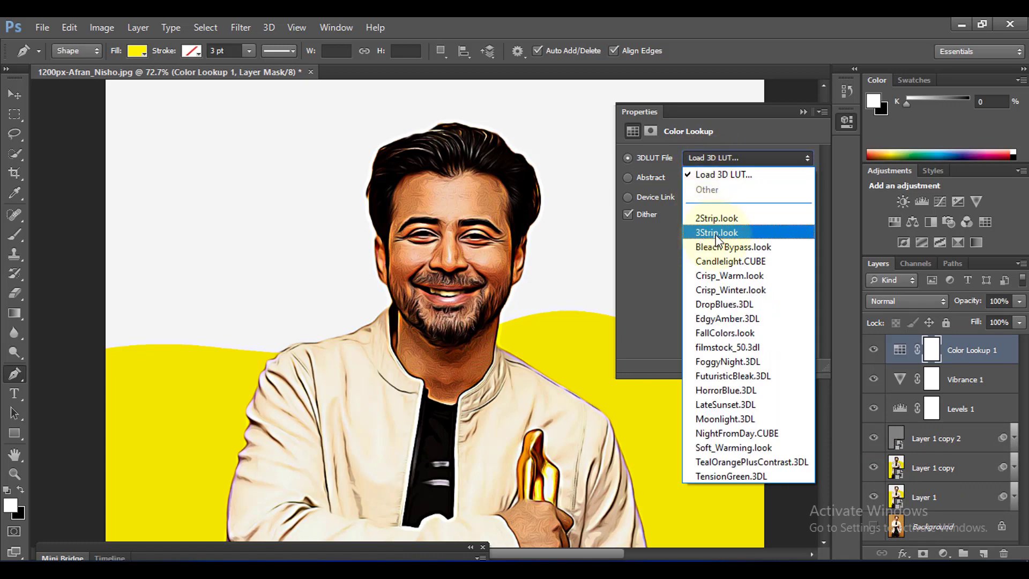
left_click(732, 234)
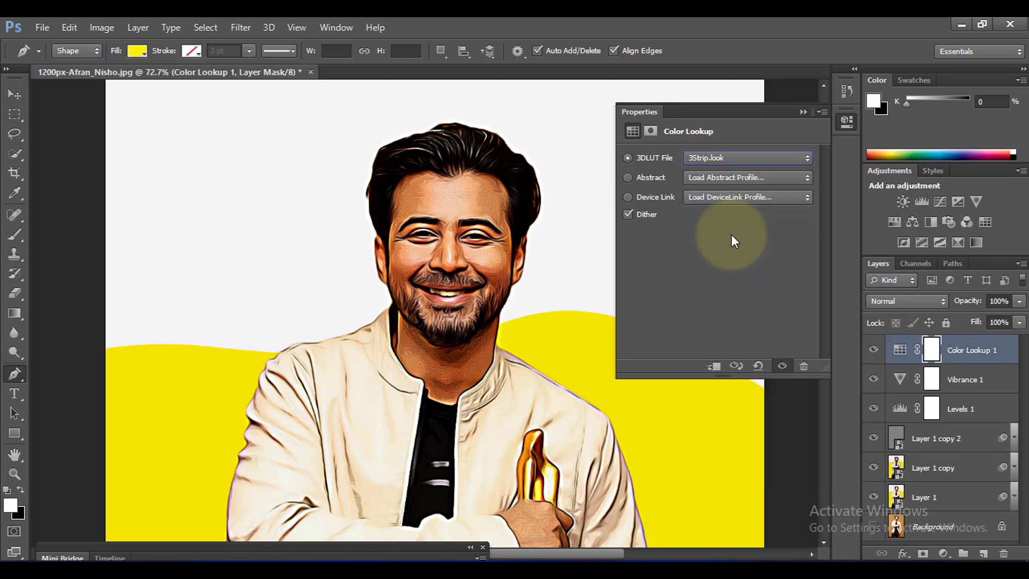
left_click(803, 112)
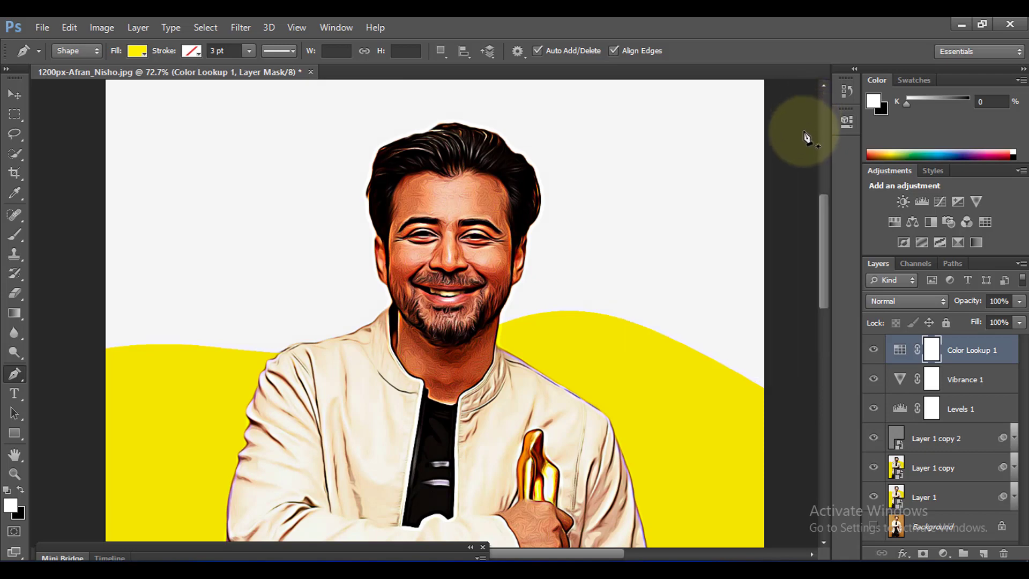
left_click(998, 301)
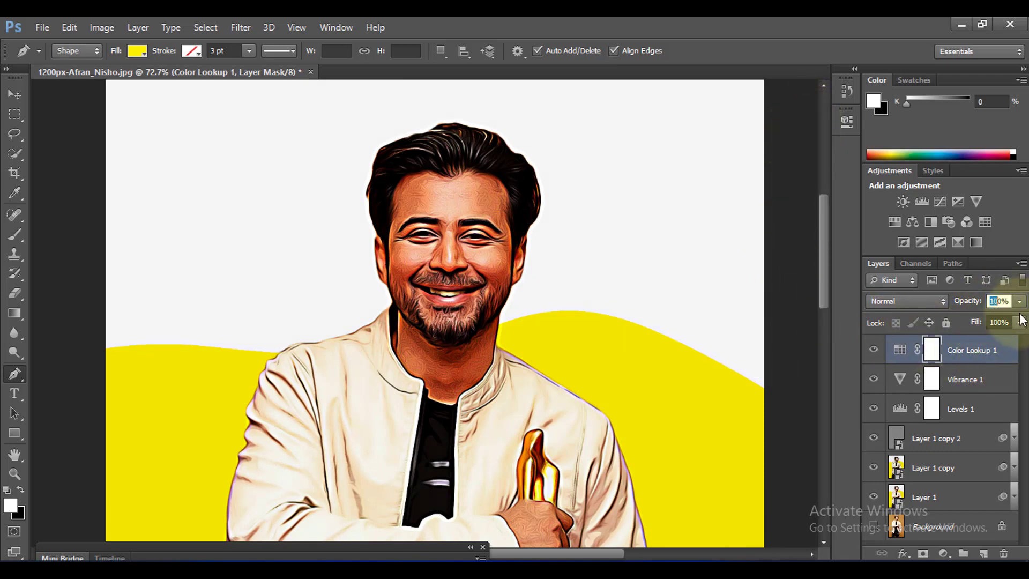
type("50")
key("Return")
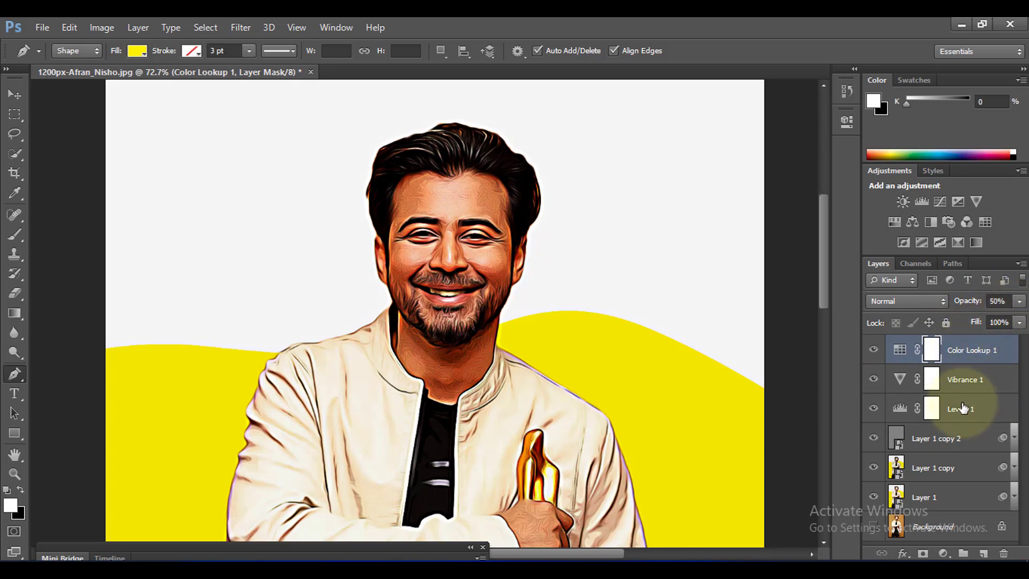
Step: Group all layers from Color Lookup 1 down to Layer 1, and hide and reshow the group to compare with the original photo
left_click(953, 504, "shift")
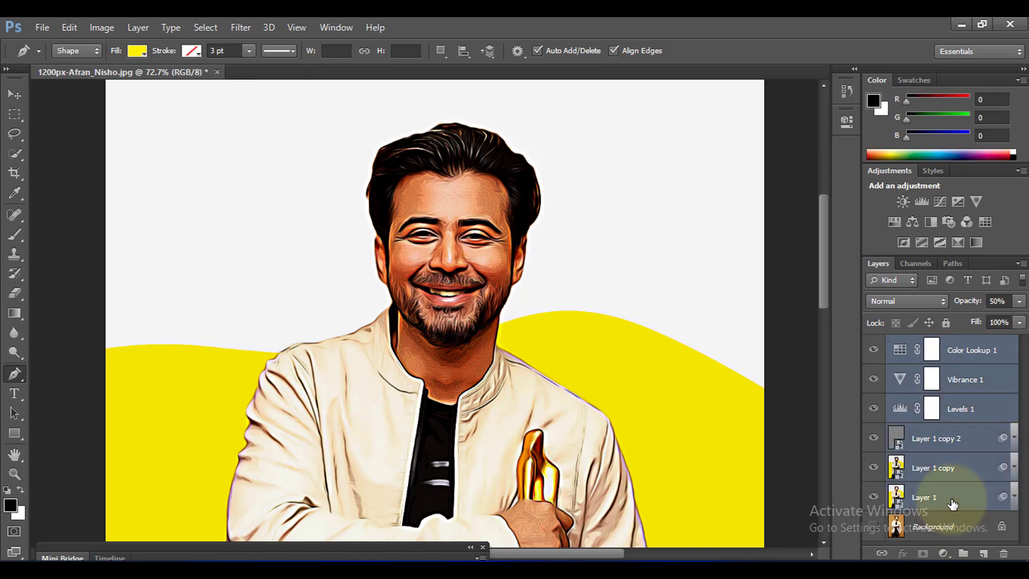
key("ctrl+g")
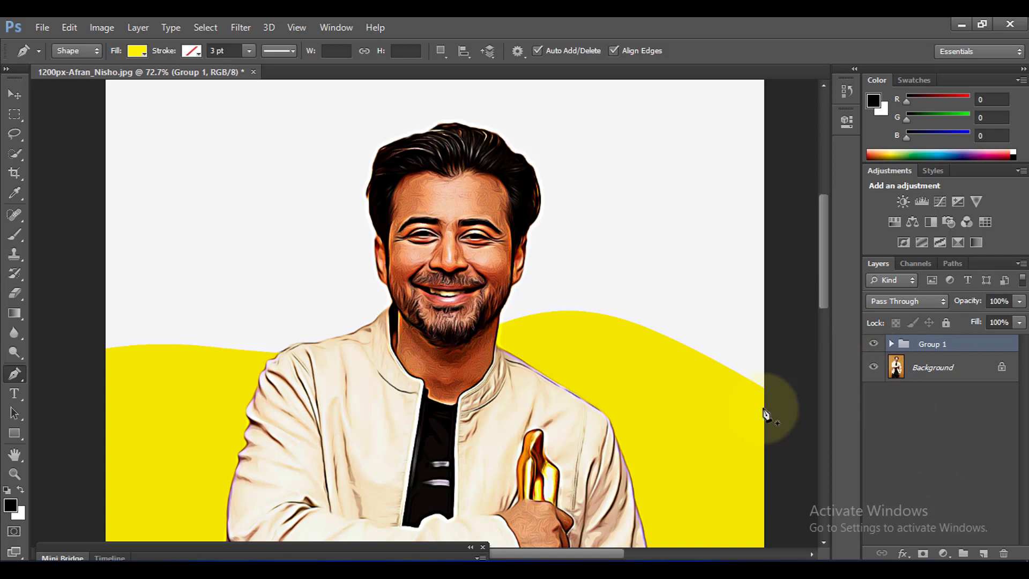
left_click(875, 344)
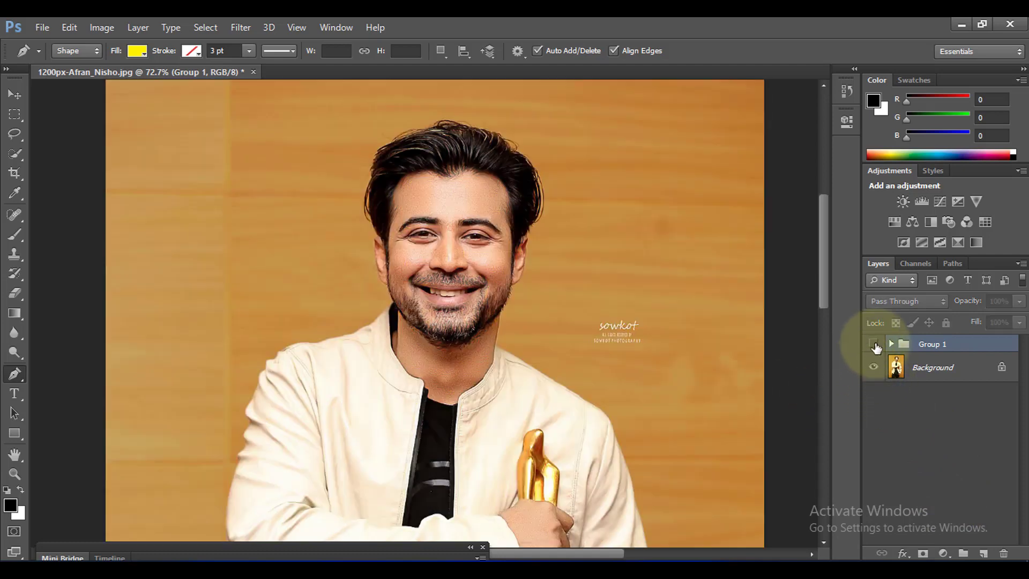
left_click(874, 345)
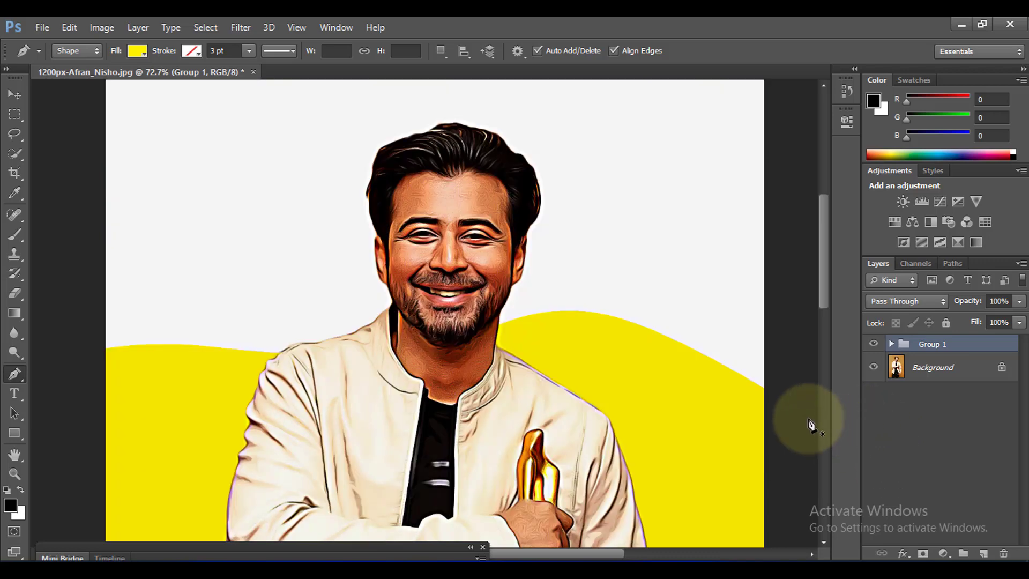